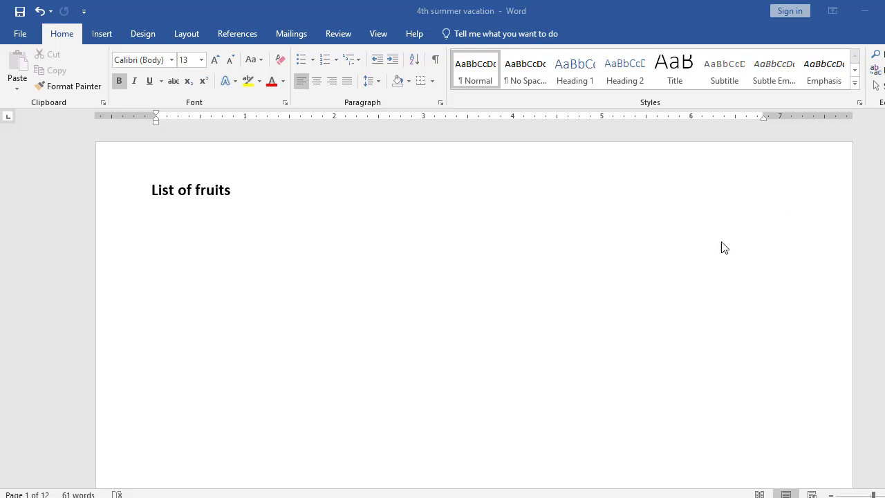
Start a bulleted list with the shadowed hollow circle bullet on a new line below the "List of fruits" heading
left_click(241, 189)
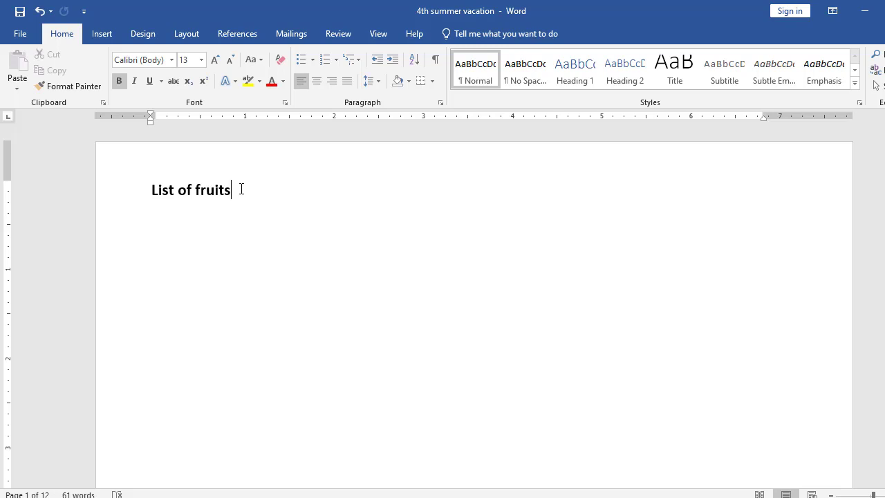
key("Return")
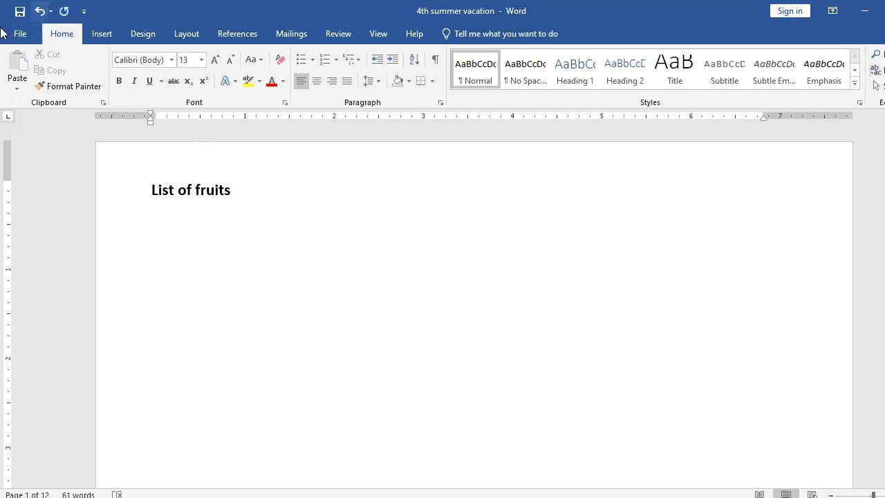
left_click(313, 61)
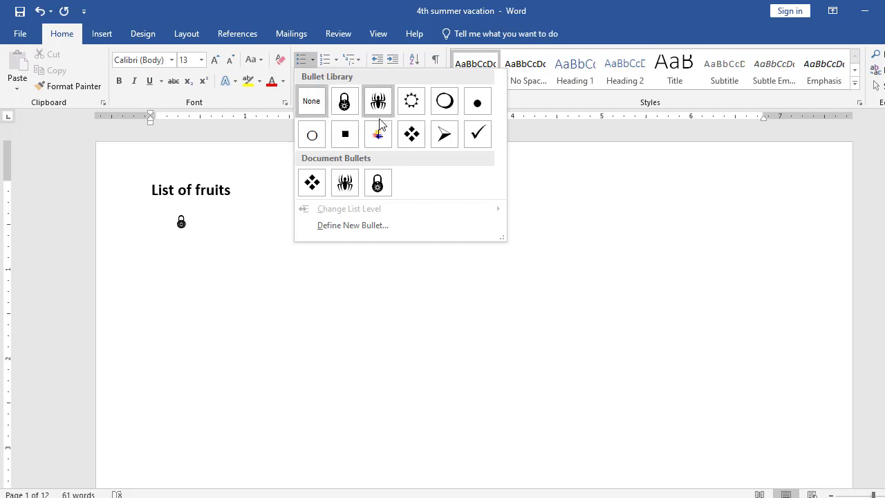
left_click(445, 104)
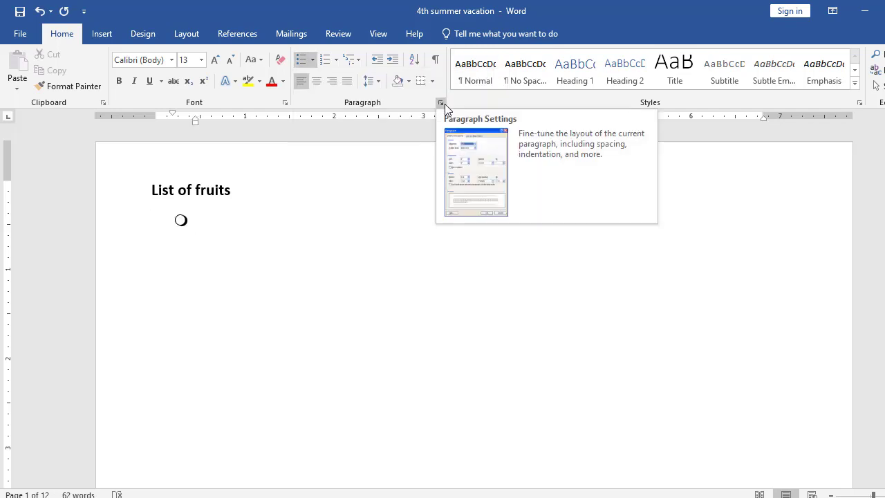
Enter Apple, Banana, Mango and Watermelon as the fruit list items, and end the list
type("apple")
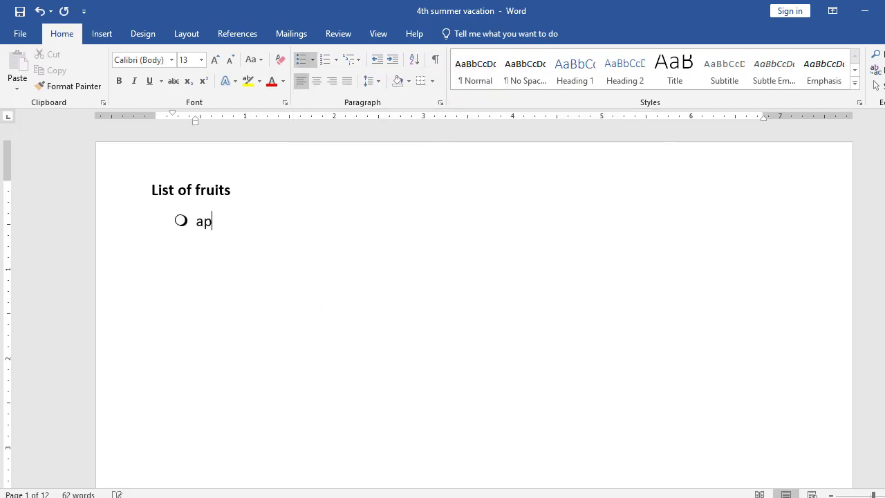
key("Return")
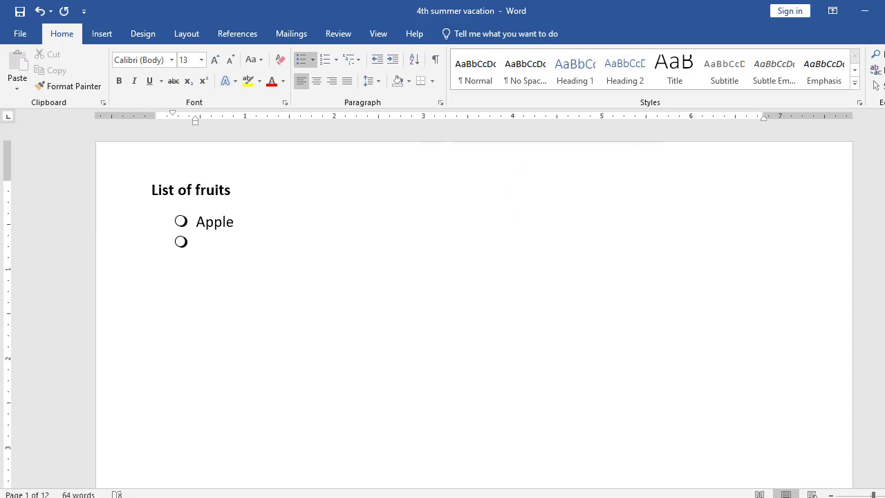
type("banana")
key("Return")
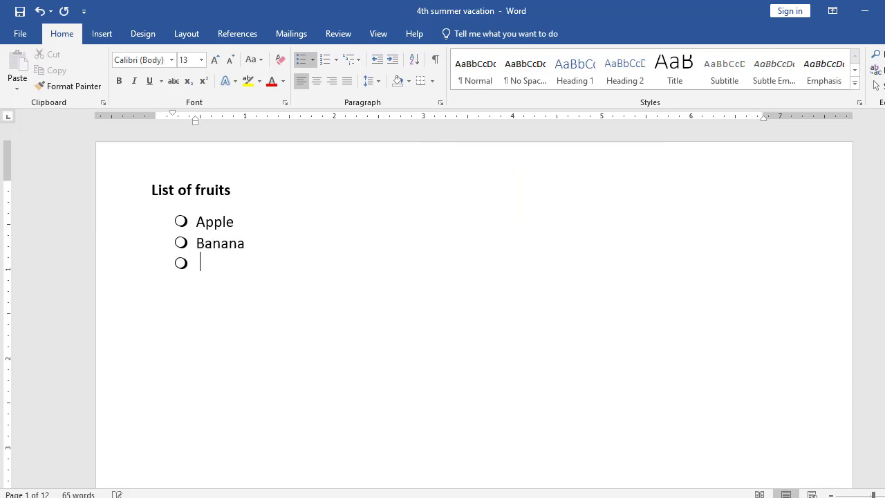
type("mango")
key("Return")
type("wa")
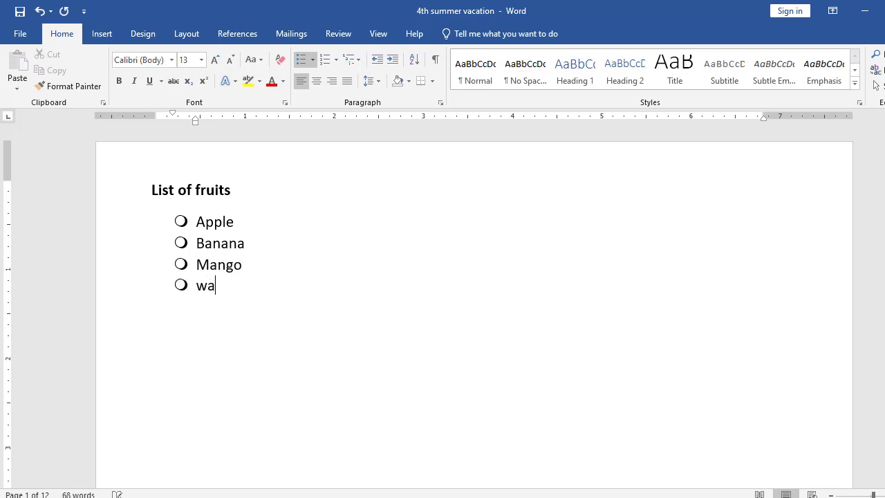
type("termelow")
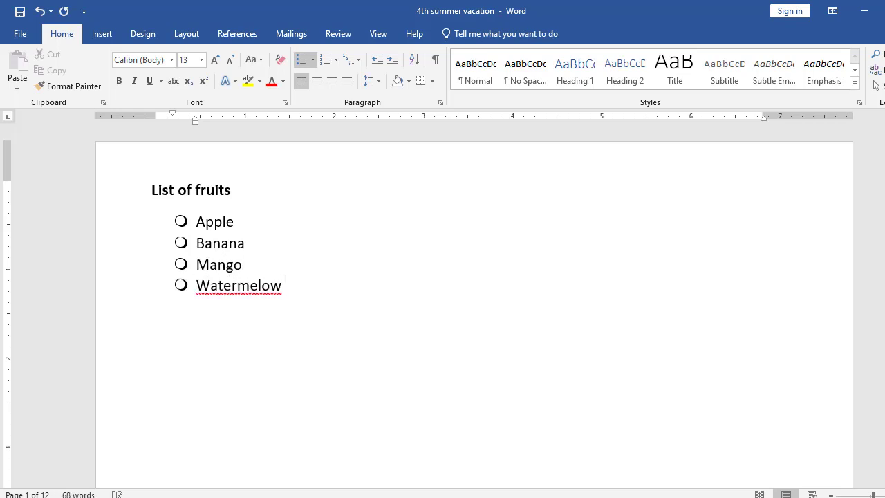
key("BackSpace")
key("BackSpace")
key("BackSpace")
type("on")
key("Return")
key("Return")
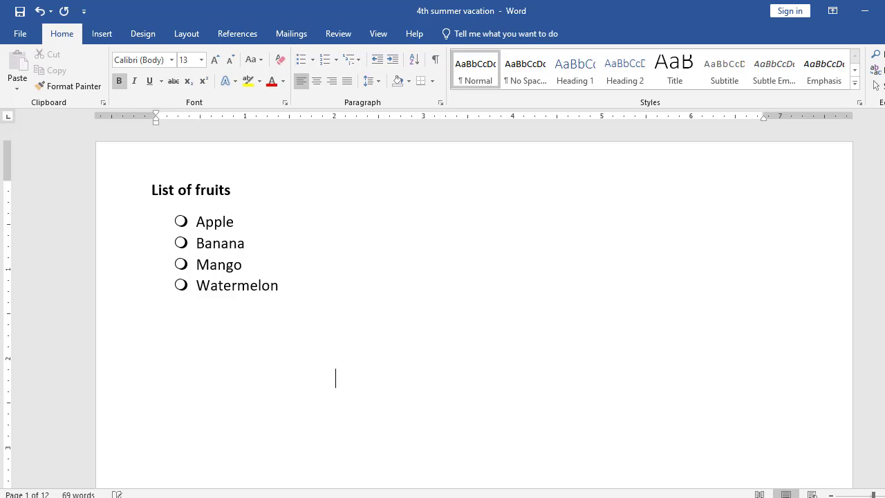
Start a non-bold list with the four-diamond bullet below "List of vegetable" and set its left text indent to about 0.1 inch
scroll(336, 376, "down", 10)
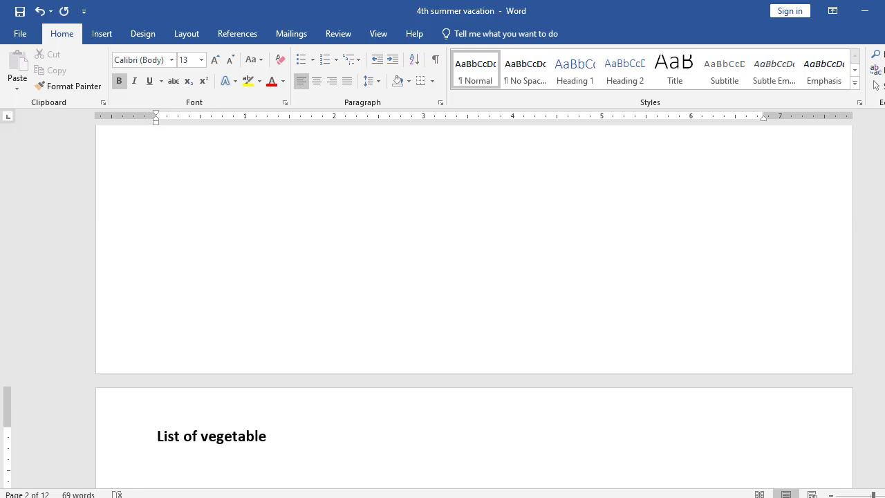
key("ctrl+b")
left_click(313, 61)
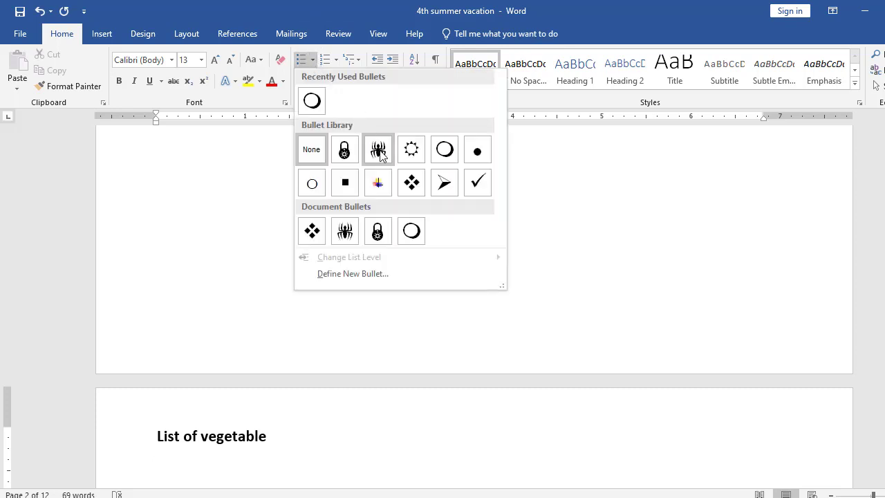
left_click(317, 230)
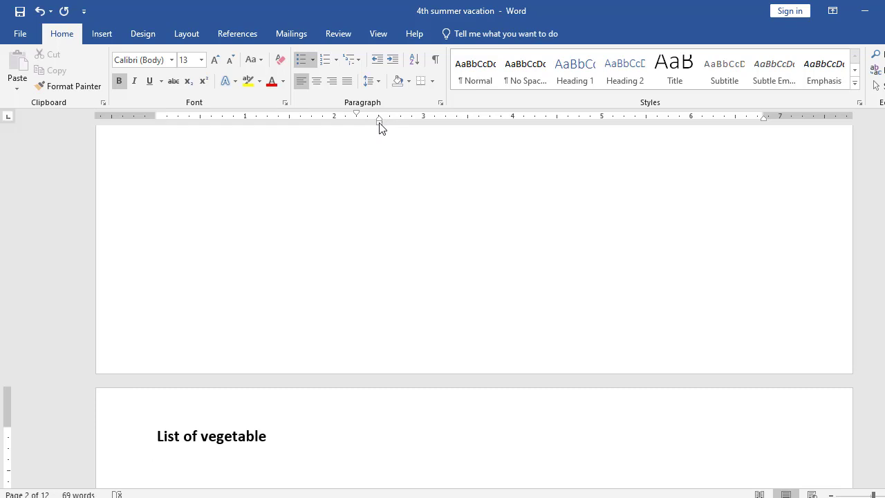
left_click_drag(379, 127, 167, 153)
Enter Onion and Potato as the first two items of the vegetable list
type("oni")
key("BackSpace")
key("BackSpace")
key("BackSpace")
type("onion")
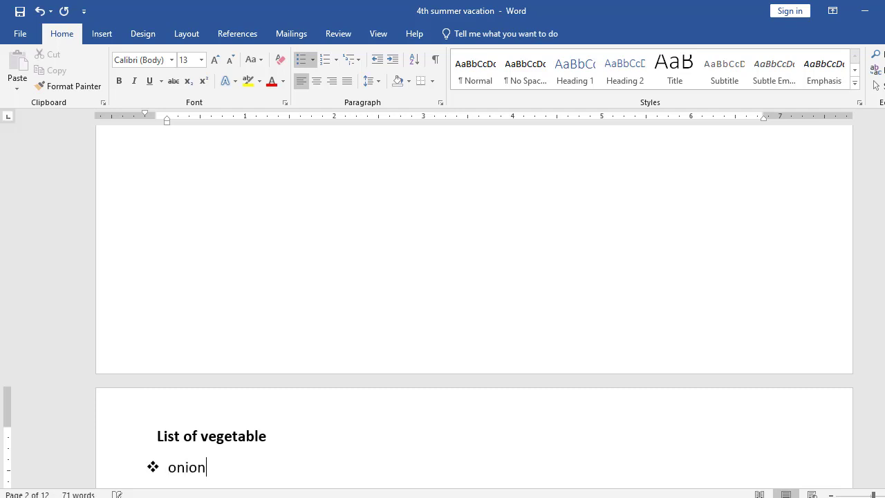
key("shift+Return")
type("photos")
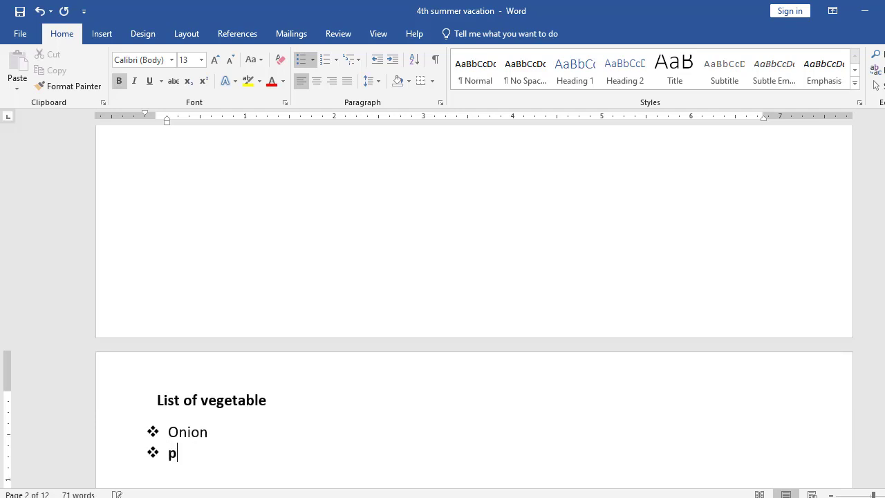
key("BackSpace")
key("BackSpace")
key("BackSpace")
key("BackSpace")
key("BackSpace")
key("BackSpace")
type("otato")
key("Return")
Add Tomato and Lady finger as the remaining items of the vegetable list
type("t")
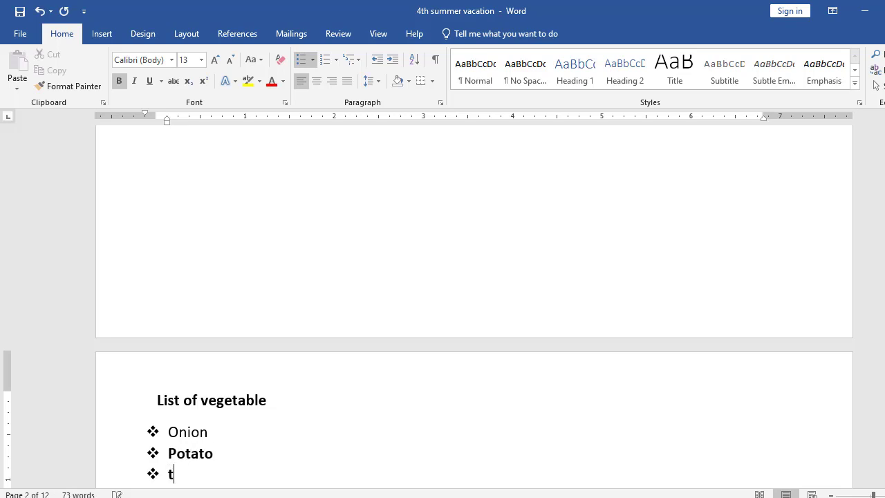
type("omato")
key("Return")
key("BackSpace")
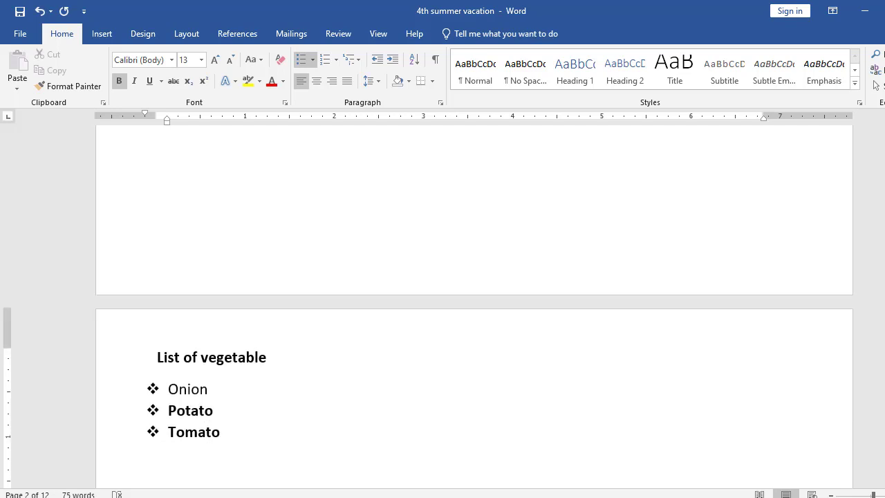
type("lady fng")
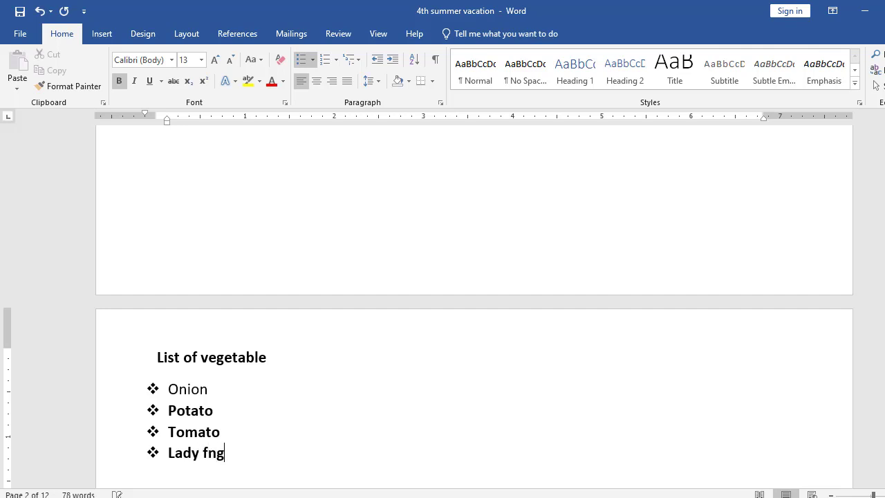
key("BackSpace")
key("BackSpace")
type("inger")
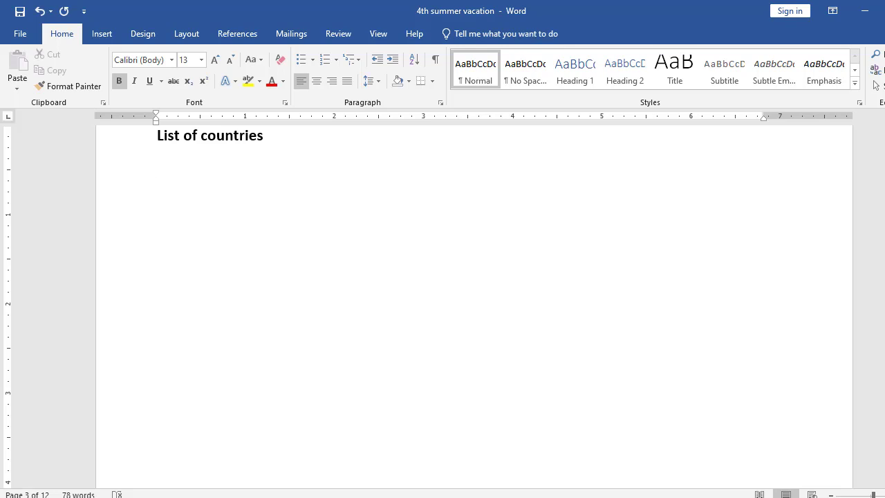
Begin defining a new bullet for the line below "List of countries" and open its symbol selection
left_click(313, 60)
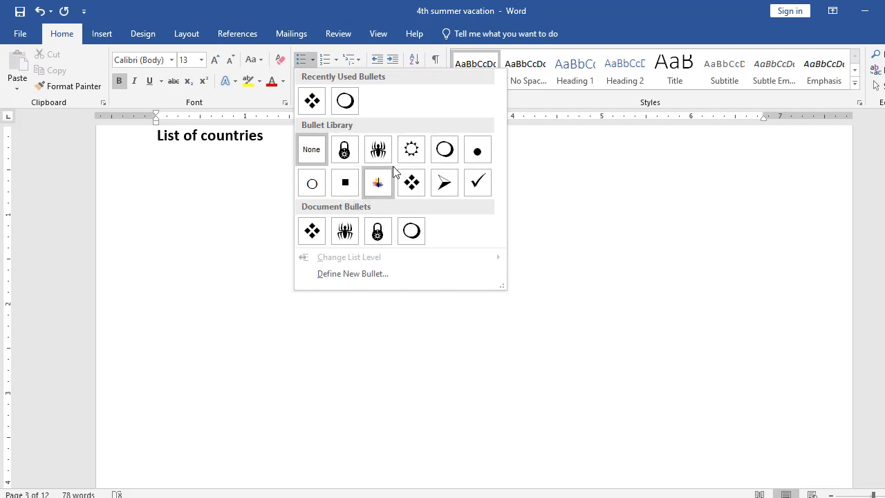
left_click(362, 272)
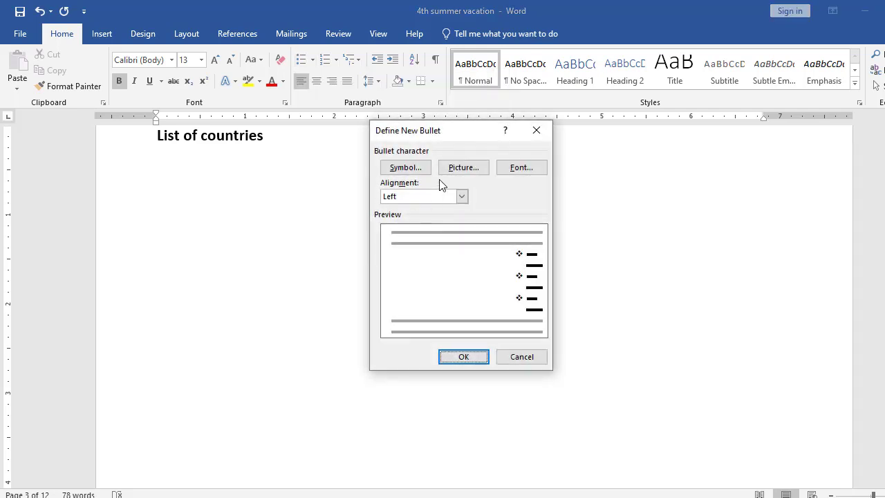
left_click_drag(453, 135, 442, 142)
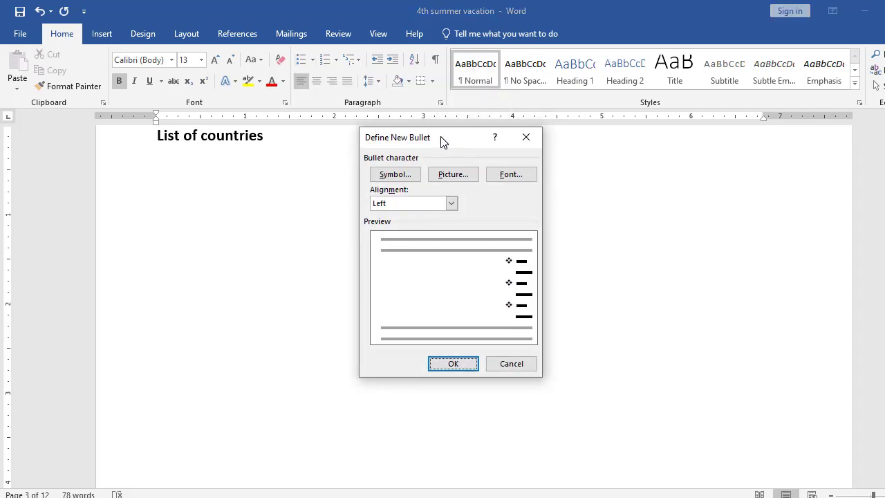
left_click(397, 177)
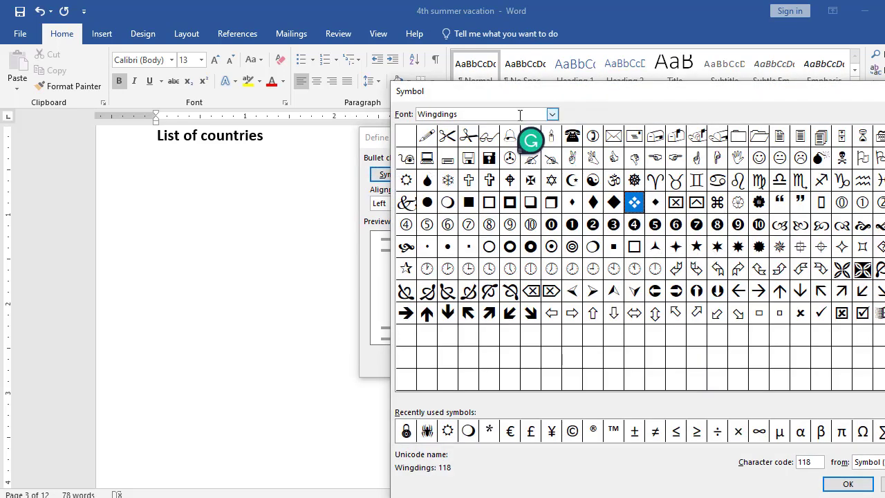
Examine the symbols offered by the Wingdings font variants, leaving Wingdings as the chosen font
left_click(552, 114)
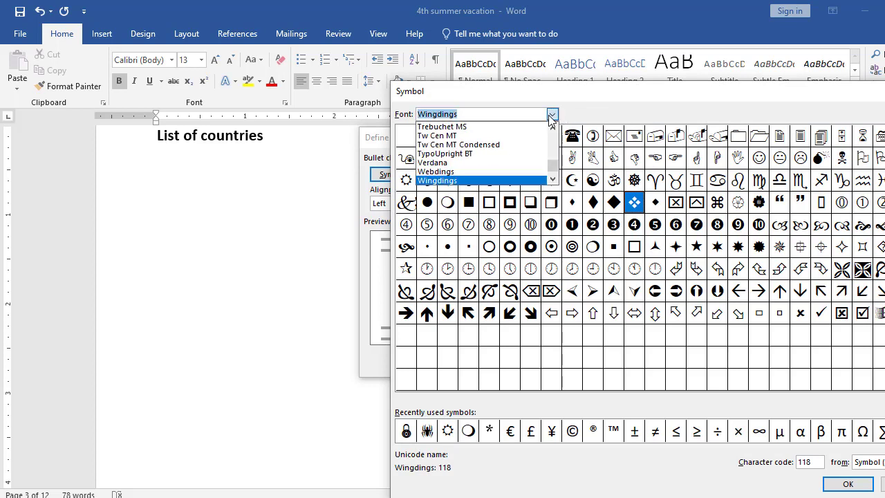
type("wing")
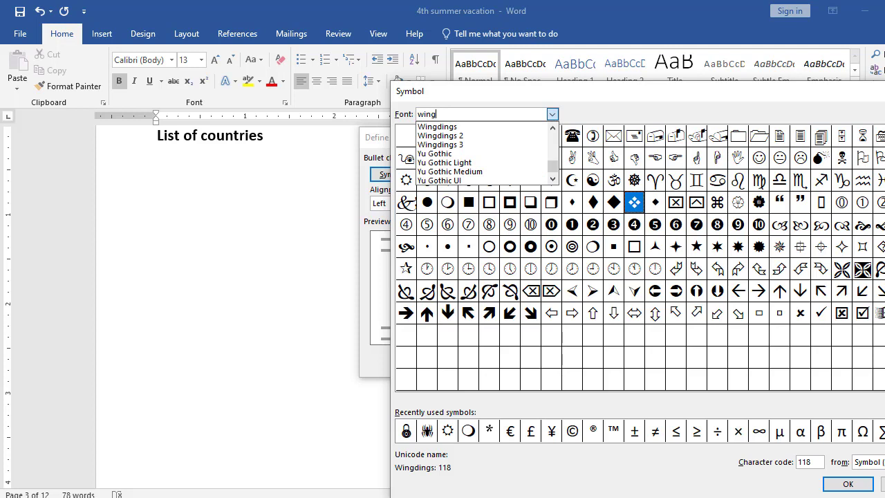
key("Down")
key("Down")
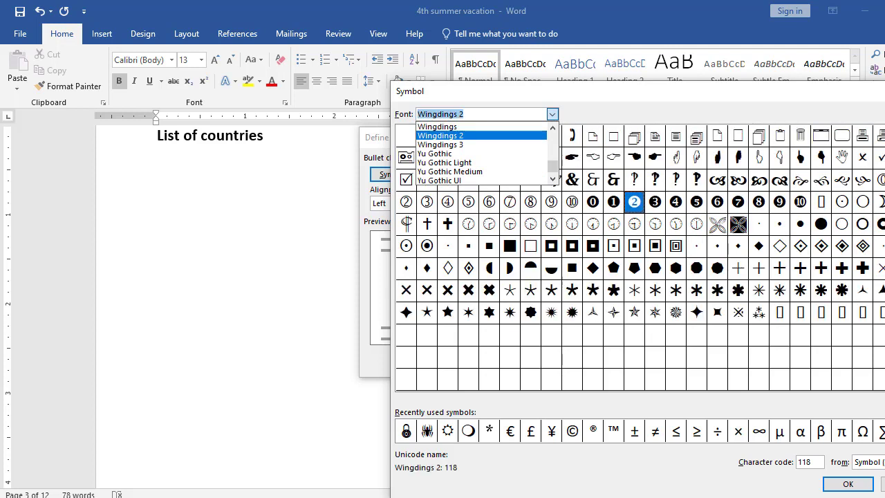
key("Up")
key("Up")
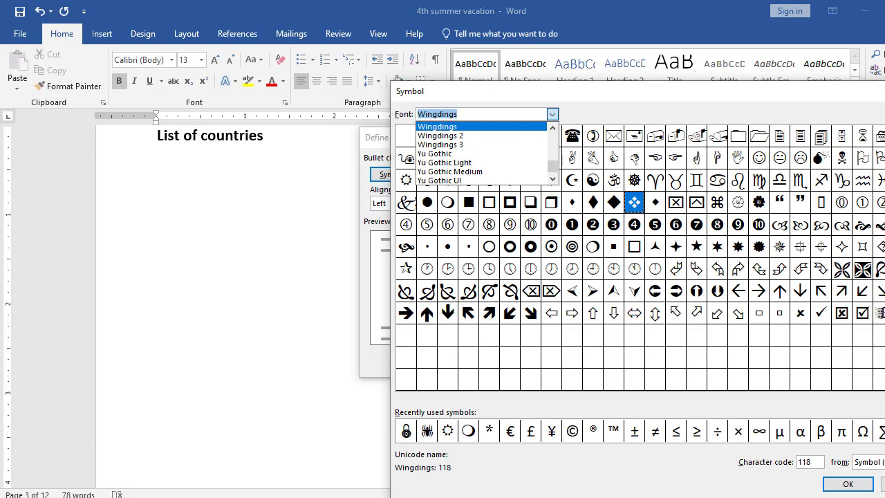
key("Down")
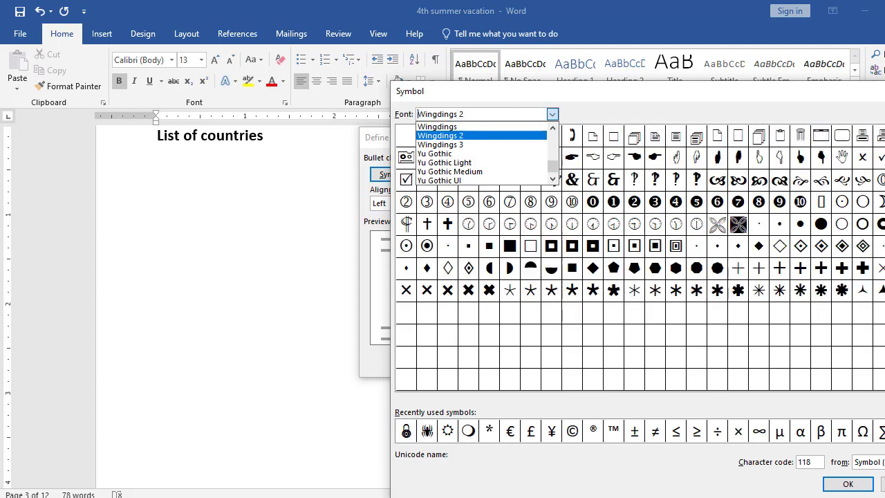
key("Down")
key("Up")
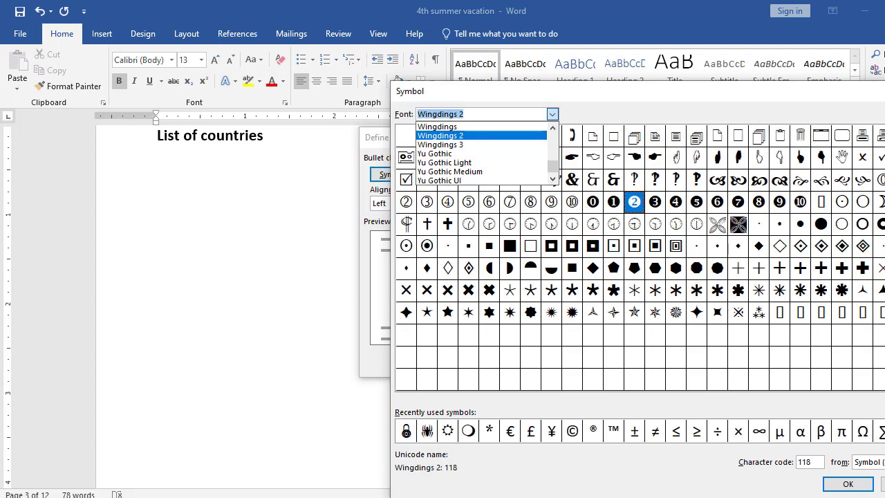
key("Up")
key("Return")
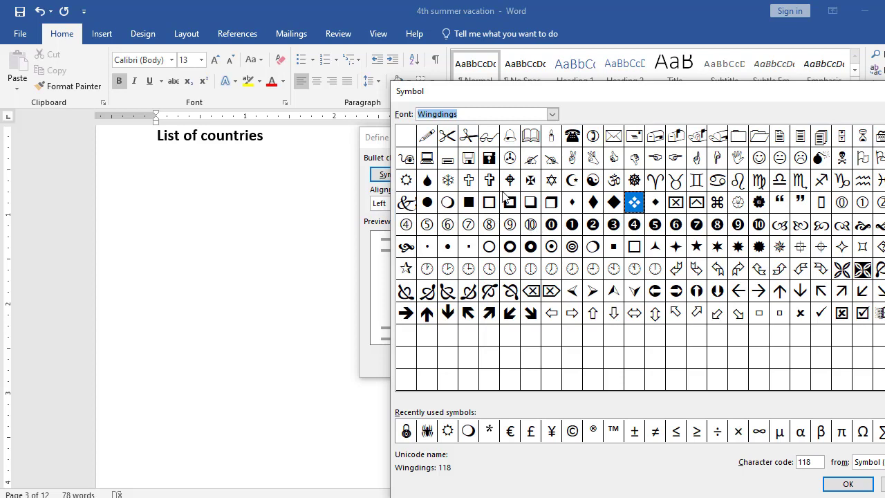
Set the new bullet to the crescent-and-star symbol, Wingdings character code 90, and apply it to the line
left_click(573, 181)
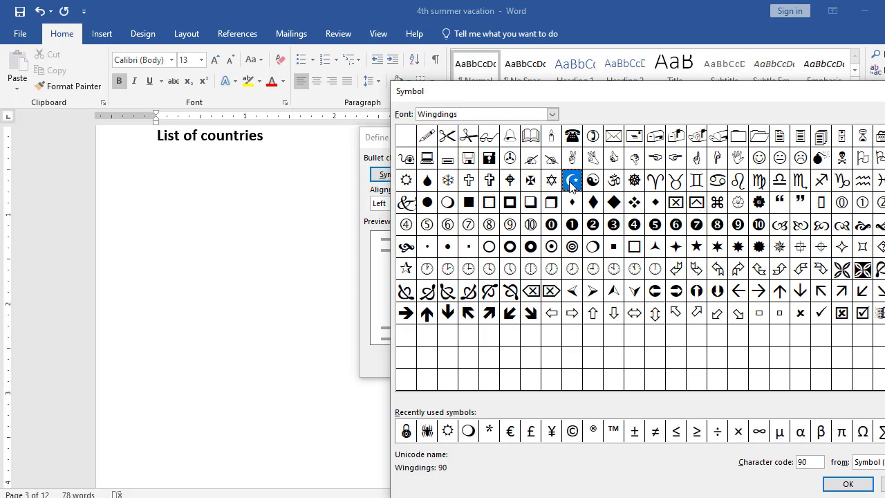
left_click(837, 486)
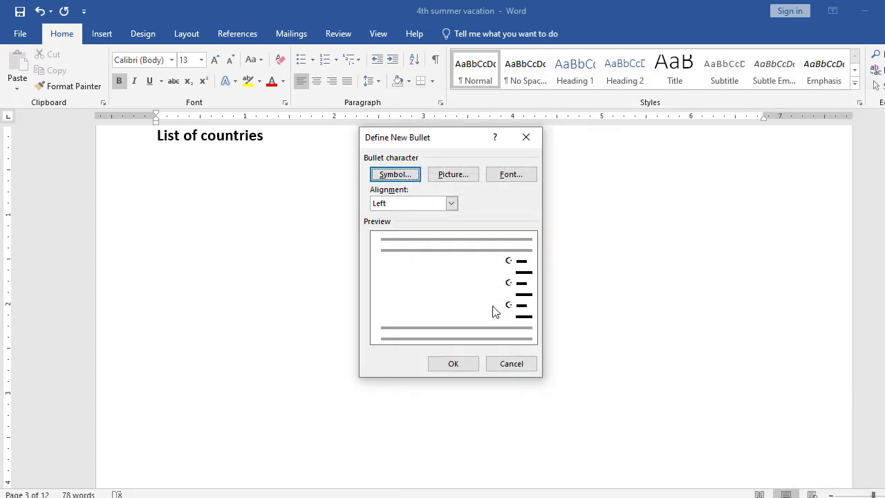
left_click(453, 364)
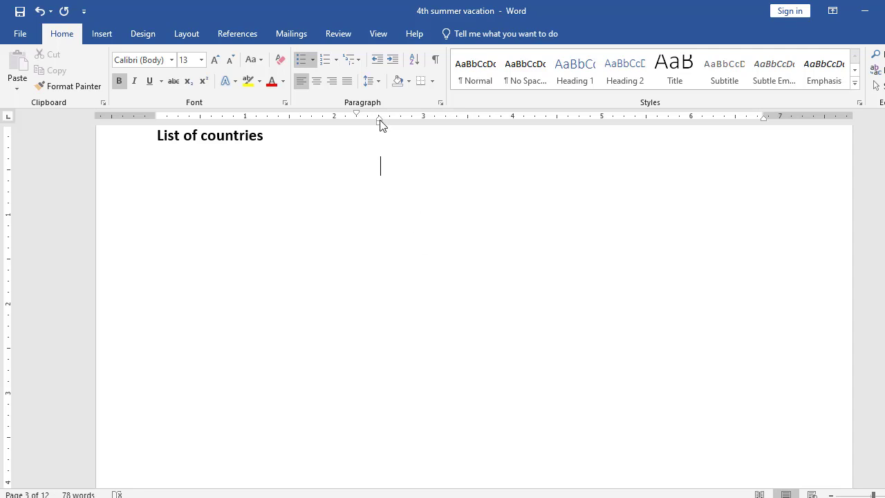
Reduce the country list's left text indent to about 0.4 inch and enter Pakistan as its first item
left_click_drag(380, 121, 192, 123)
type("pakistan")
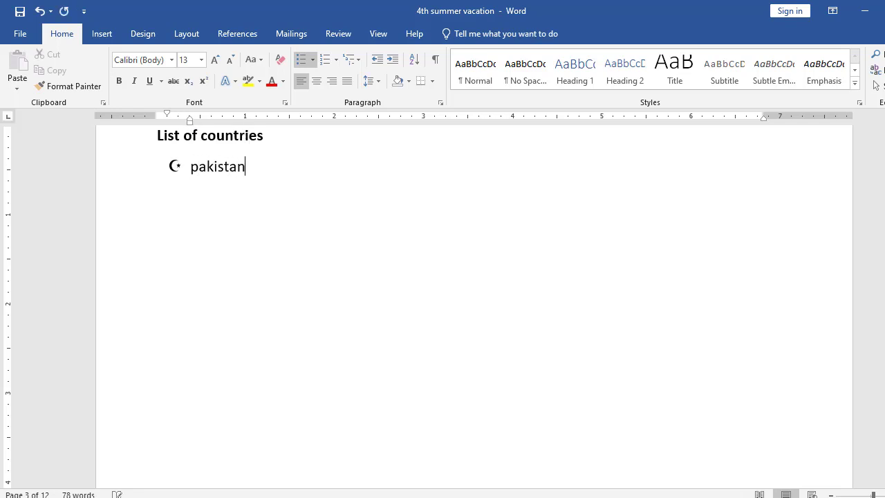
key("Return")
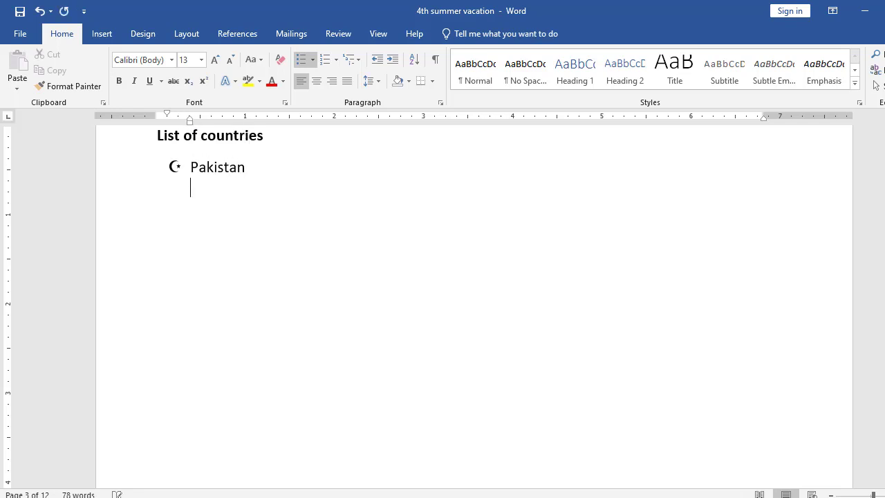
Turn bold on and add China and America as the next items of the country list
key("ctrl+b")
type("china")
key("Return")
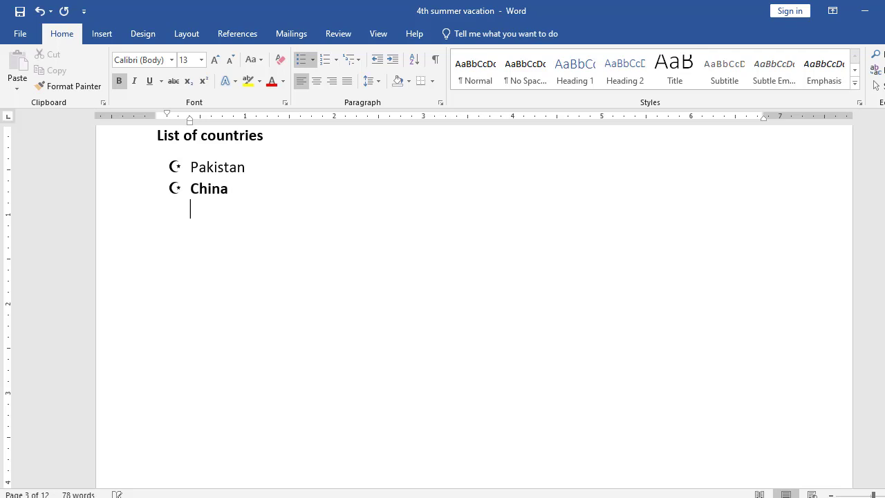
type("america")
key("Return")
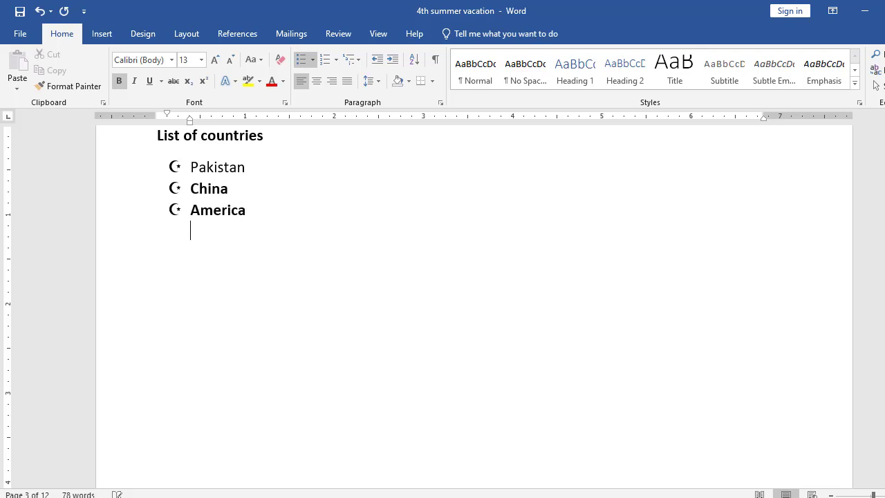
Add Canada and India as the fourth and fifth items of the country list
type("canda")
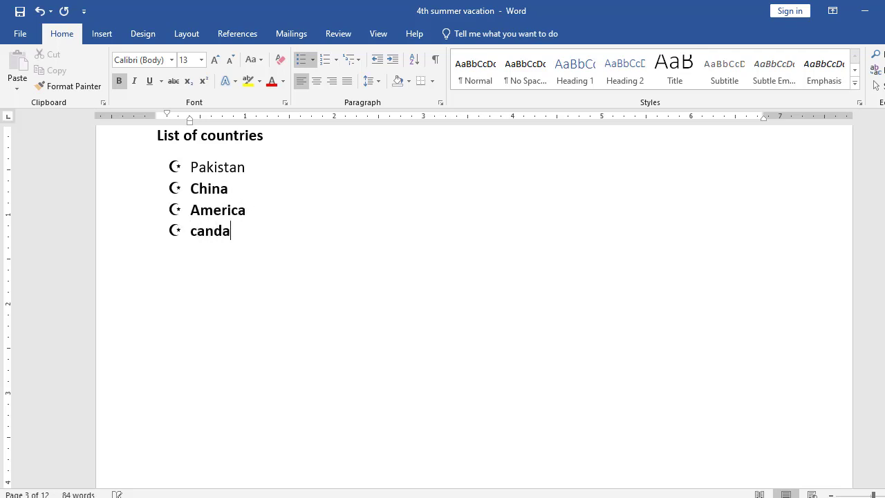
key("BackSpace")
key("BackSpace")
type("ada")
key("Return")
type("a")
key("BackSpace")
key("BackSpace")
type("india")
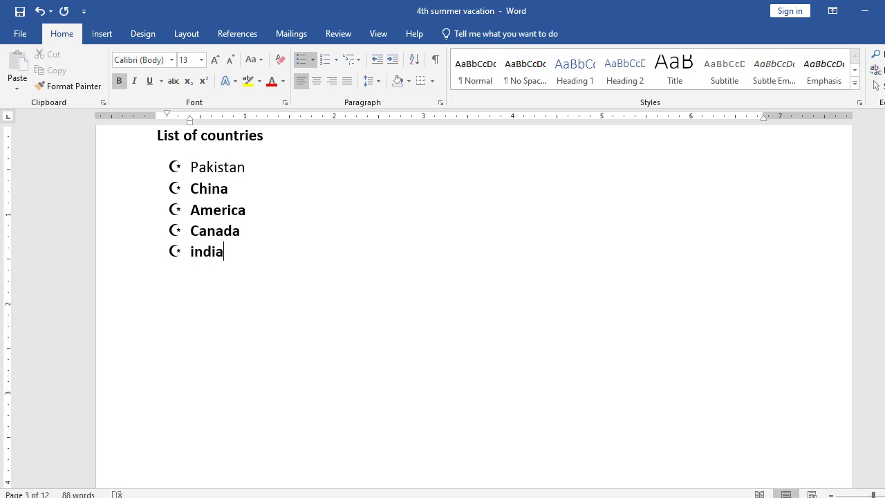
Start a numbered list in the 1. 2. 3. format on a new line below "List of mobile"
key("Page_Down")
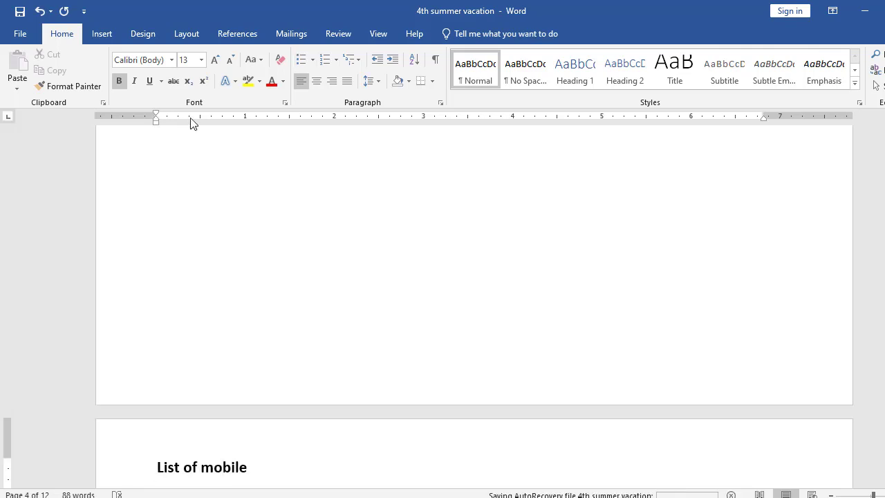
key("Right")
key("Right")
key("Right")
key("Right")
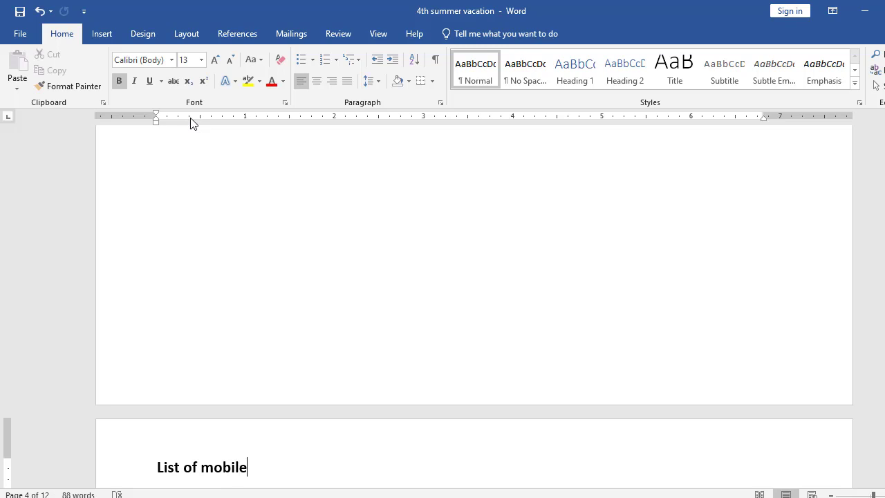
key("Return")
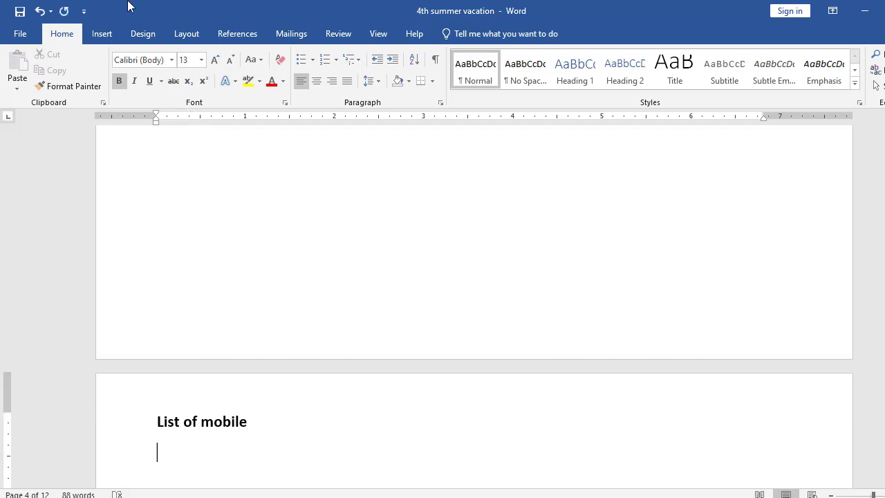
left_click(338, 61)
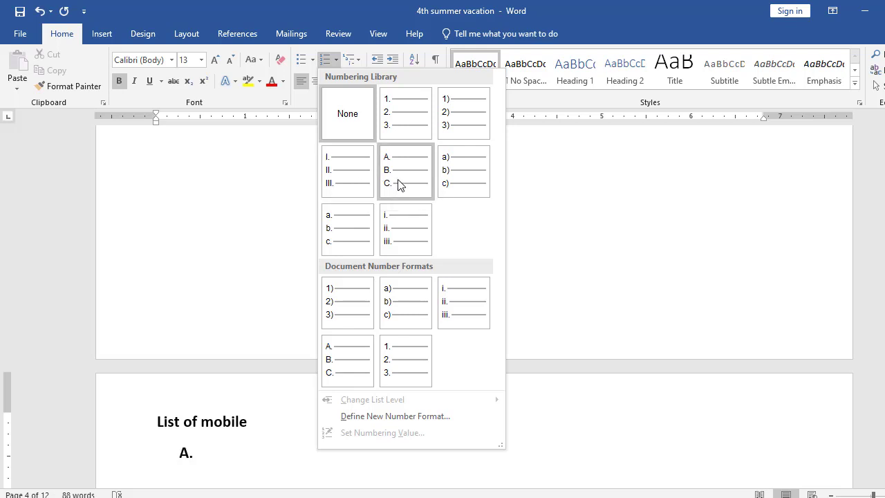
left_click(398, 115)
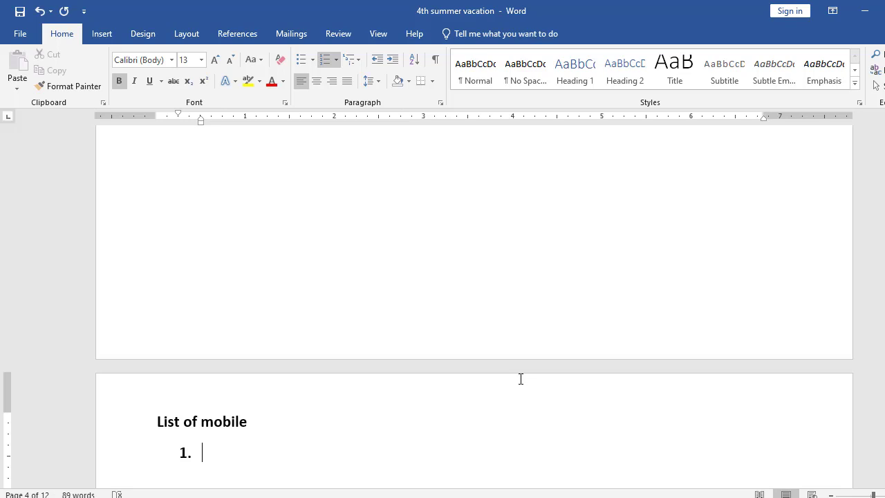
Enter vivo and iphone as the first two items of the mobile list
type("vivo")
key("Return")
type("p")
key("BackSpace")
type("ihp")
key("BackSpace")
key("BackSpace")
type("phone")
key("Return")
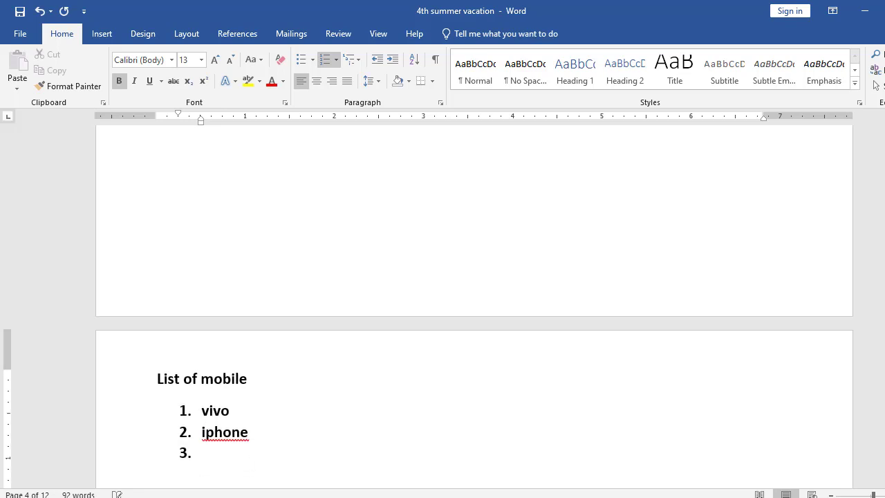
Add sumsung and nokia as the third and fourth items of the mobile list
type("sumsung")
key("Return")
type("no")
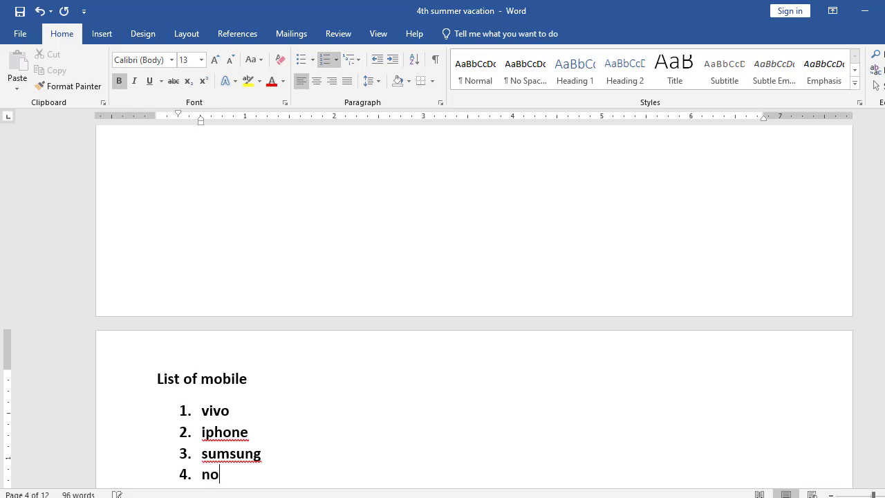
type("kia")
key("Return")
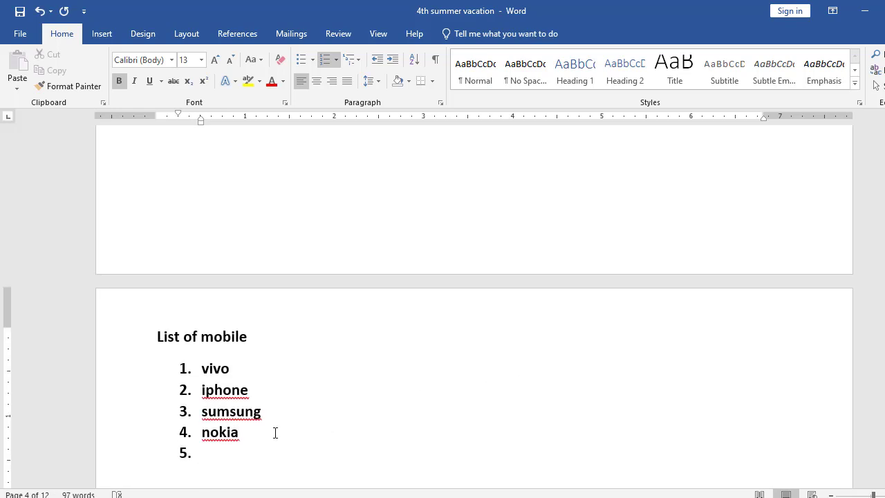
Capitalize the first letter of all four brand names in the mobile list
left_click_drag(242, 431, 201, 372)
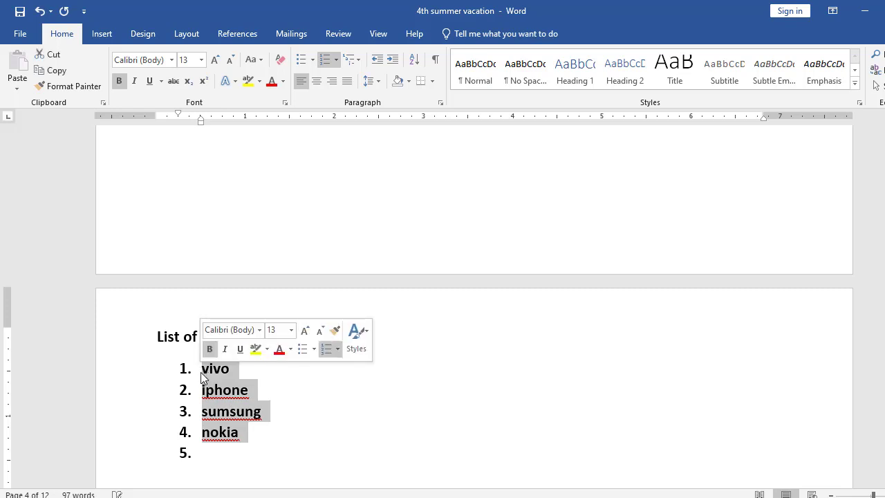
key("shift+F3")
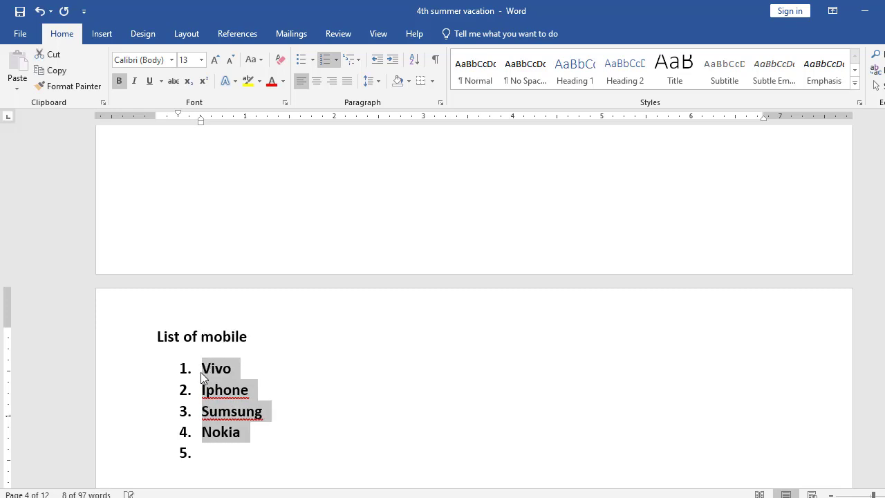
left_click(232, 393)
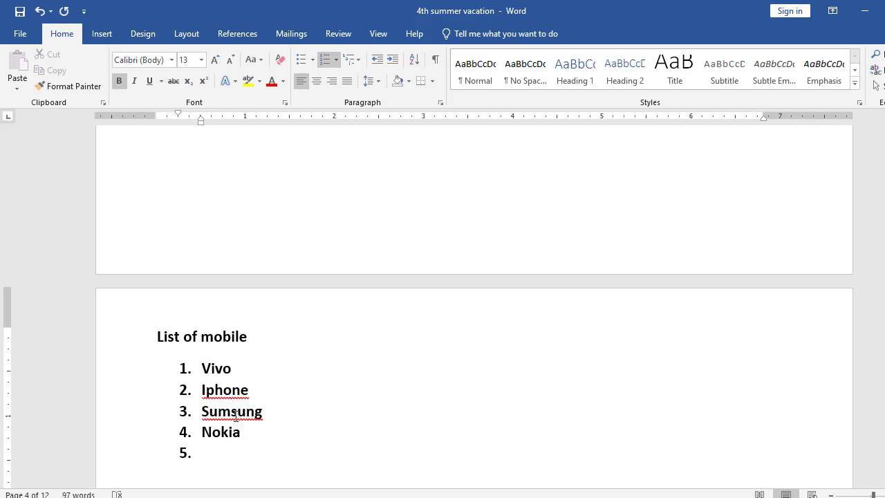
Correct Sumsung to Samsung and replace the misspelled Iphone using the spelling suggestions
right_click(235, 415)
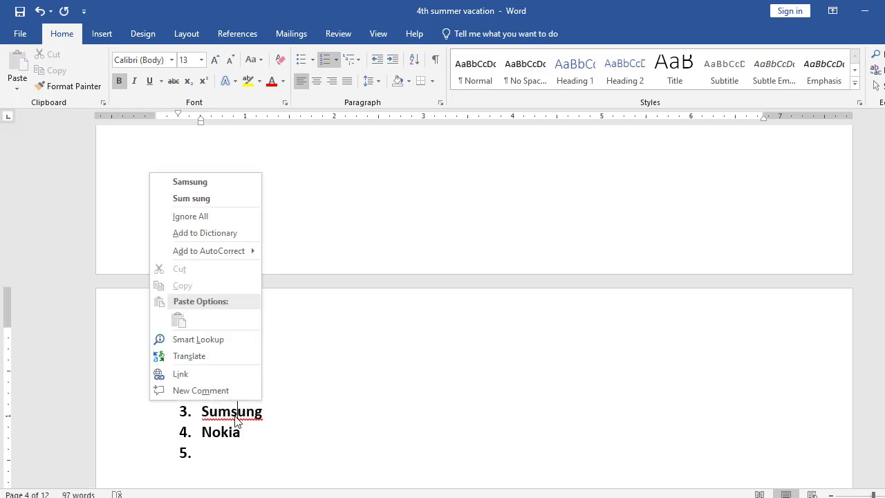
left_click(205, 184)
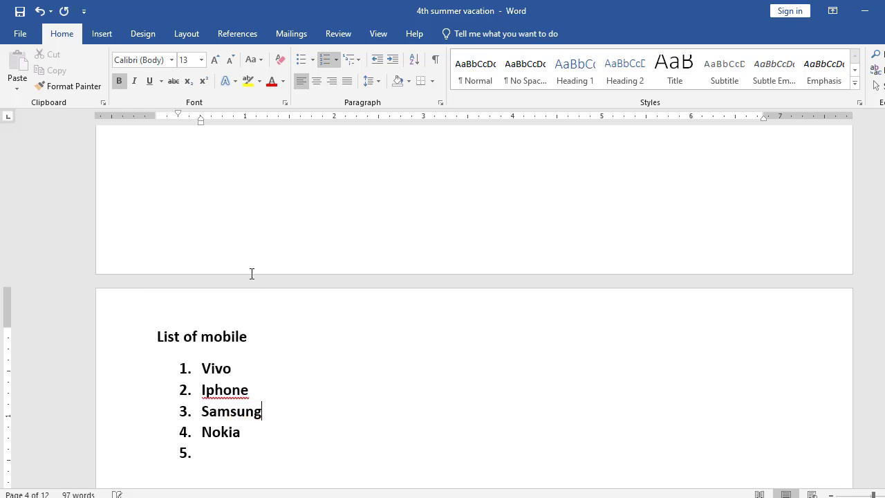
right_click(231, 389)
left_click(181, 178)
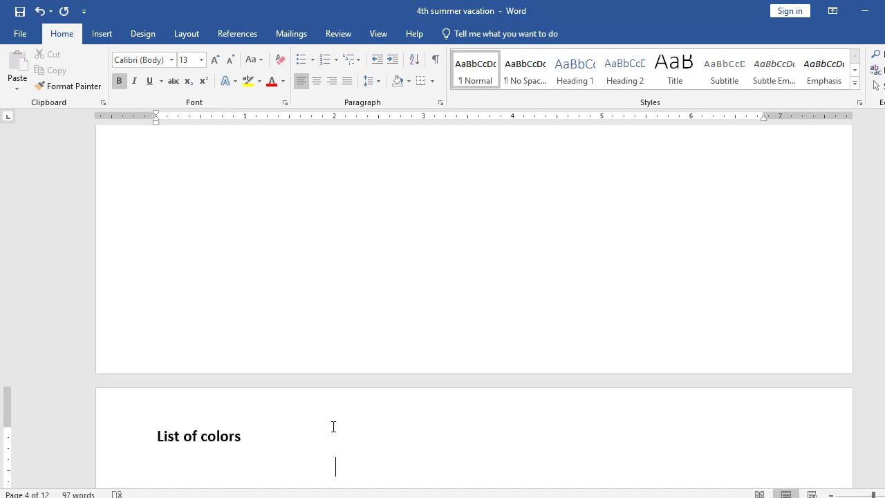
Start a numbered list in the 1) 2) 3) format below "List of colors", with bold off for the first item
key("Tab")
key("BackSpace")
left_click(337, 59)
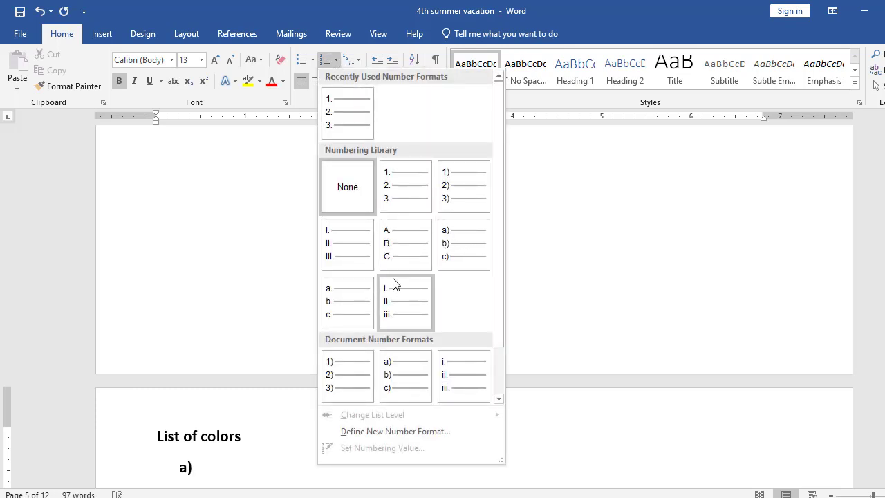
left_click(348, 362)
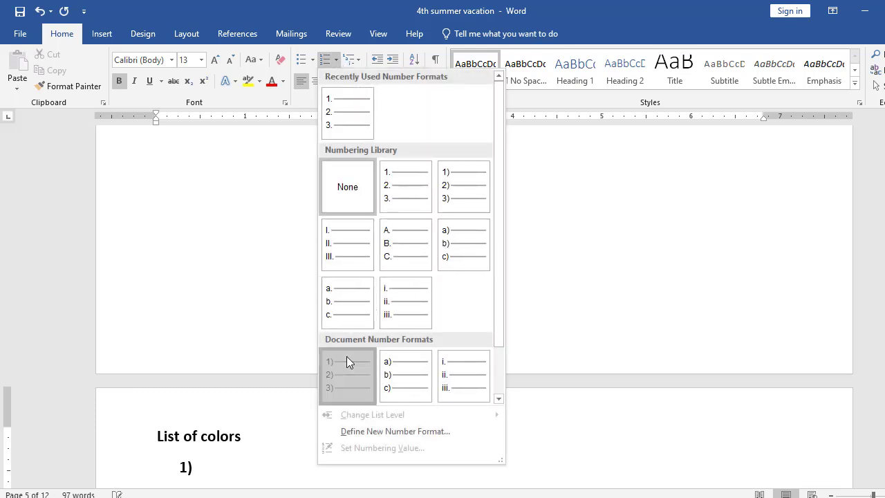
key("ctrl+b")
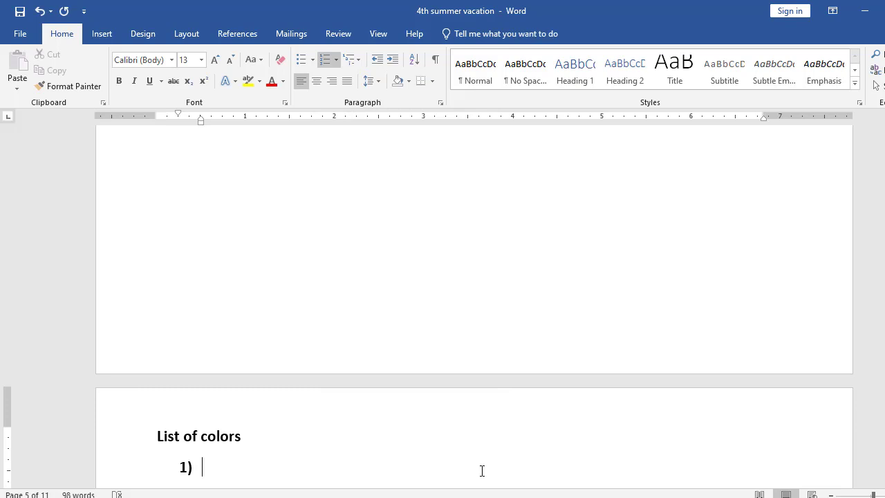
Enter Pink and Red as the first two items of the color list
type("pink")
key("Return")
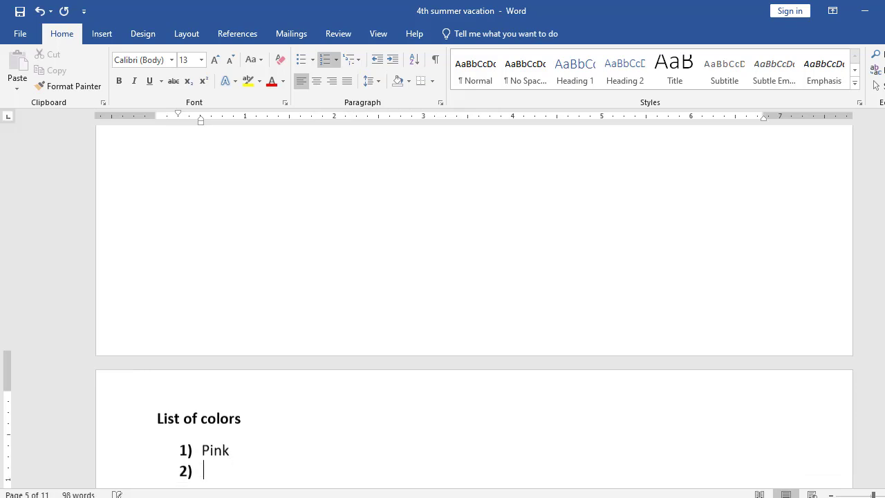
type("red")
key("Return")
Add Orange as the third color, correcting its spelling, and start a fourth item
type("or")
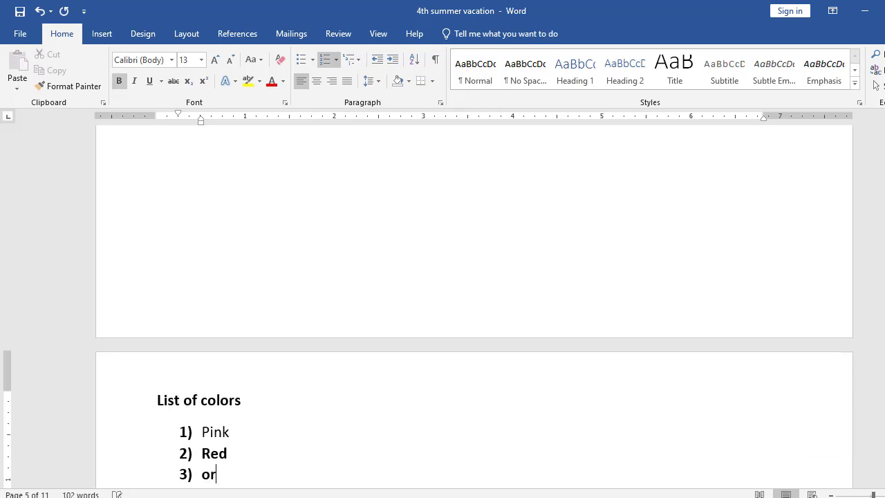
type("gan")
key("Return")
key("BackSpace")
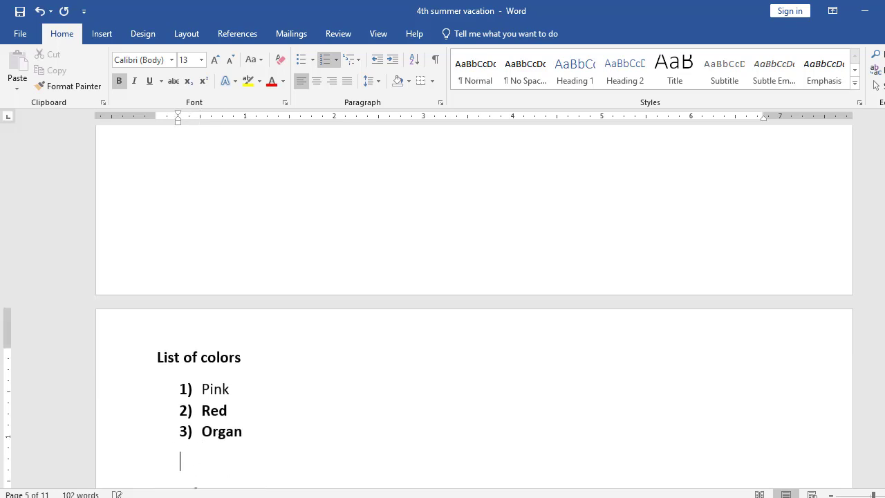
key("BackSpace")
key("BackSpace")
key("BackSpace")
key("BackSpace")
key("BackSpace")
type("ag")
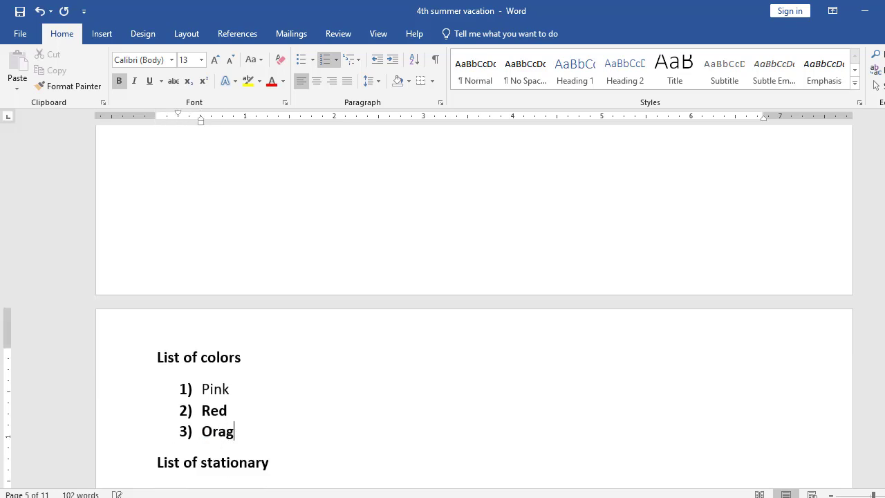
key("BackSpace")
key("BackSpace")
type("ange")
key("Return")
Add Green, Black and White as colors four to six and end the numbering after them
type("green")
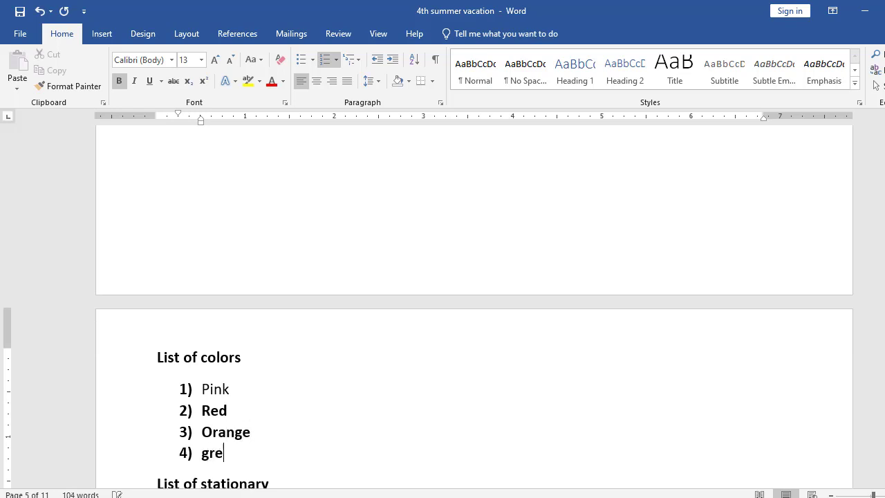
key("Return")
type("black")
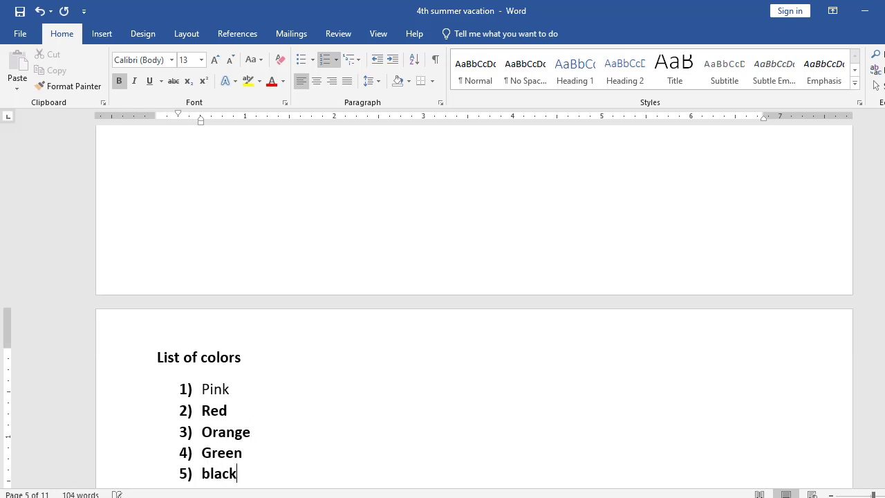
key("Return")
type("white")
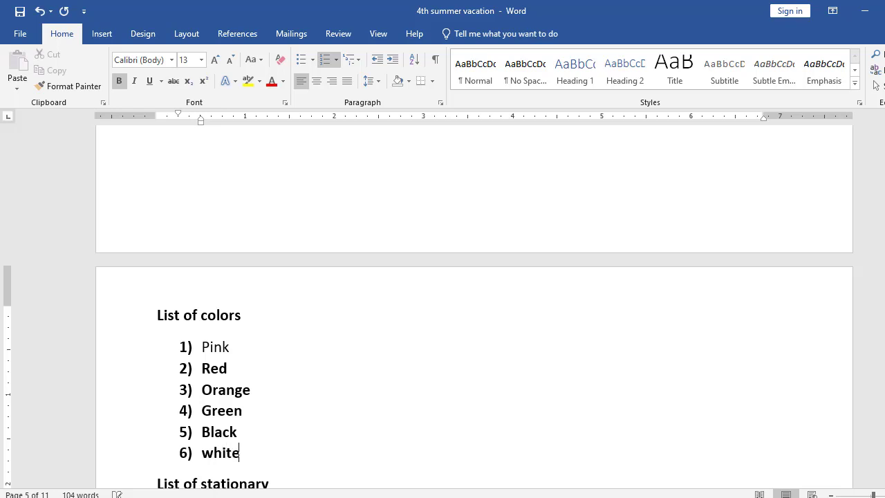
key("Return")
key("BackSpace")
Start a lowercase Roman numeral list (i.) below "List of stationary" with Pen as its first item
scroll(481, 470, "down", 10)
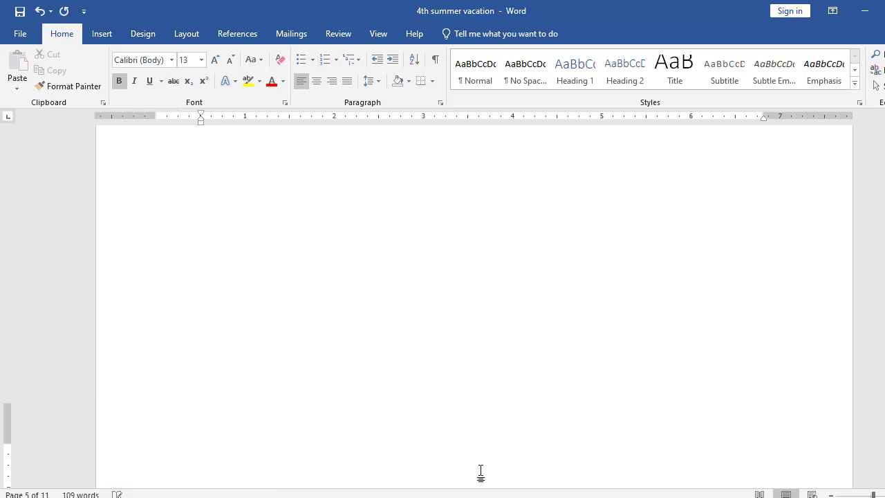
key("BackSpace")
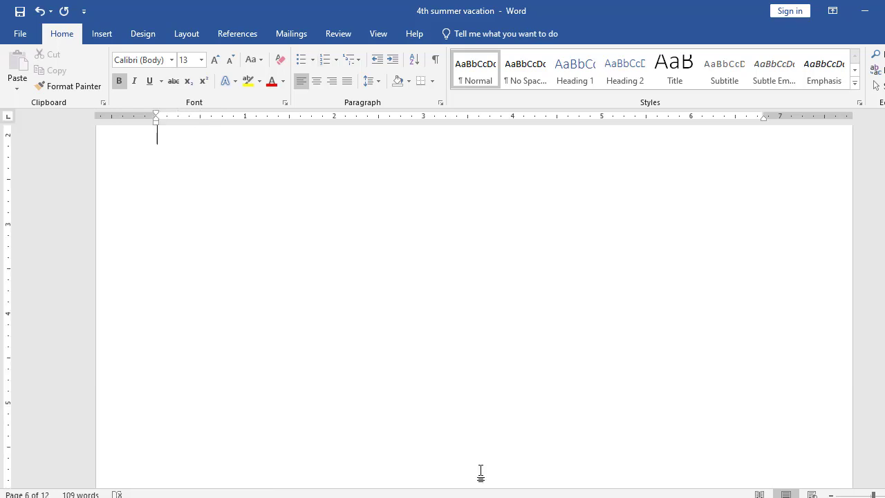
scroll(481, 471, "down", 1)
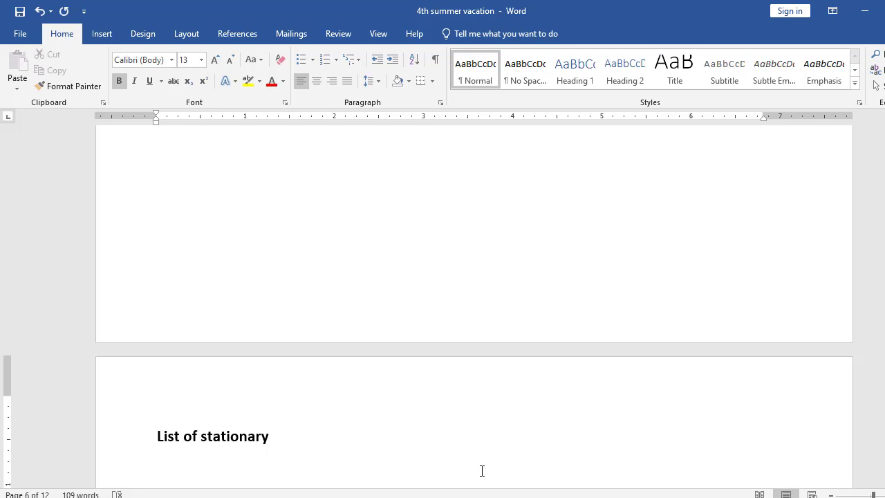
type("i. ")
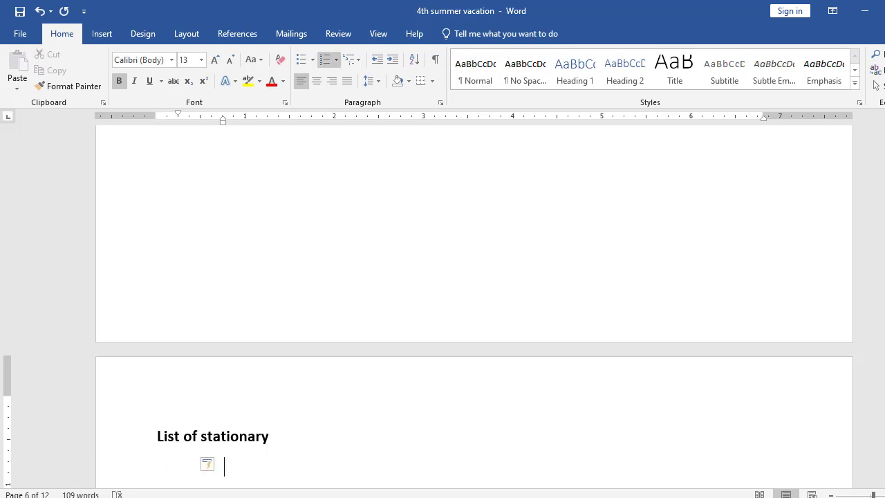
type("pen")
key("Return")
Add Pencil and Sharpner as the second and third items of the stationary list and start a fourth
type("pen")
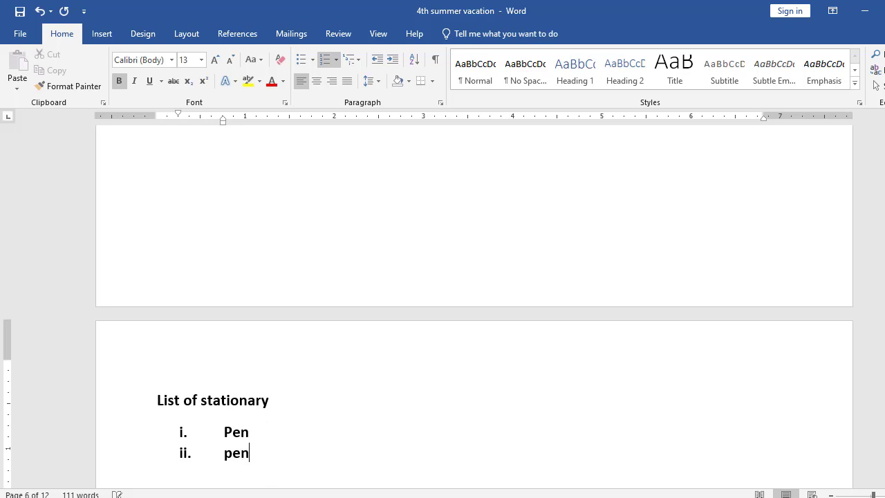
type("cil")
key("Return")
type("re")
key("BackSpace")
key("BackSpace")
type("sharpe")
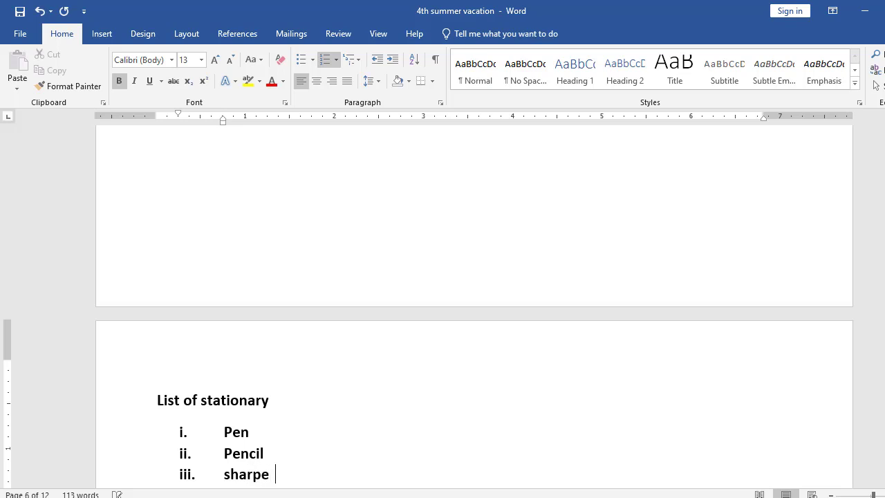
key("BackSpace")
key("BackSpace")
key("BackSpace")
type("pner")
key("Return")
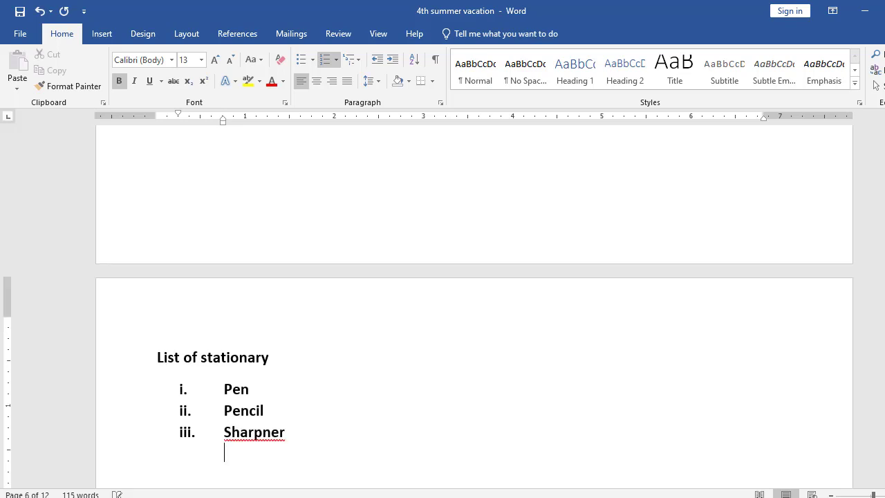
Correct the third stationary item to Sharpener and add Crayans as the fourth item
right_click(263, 431)
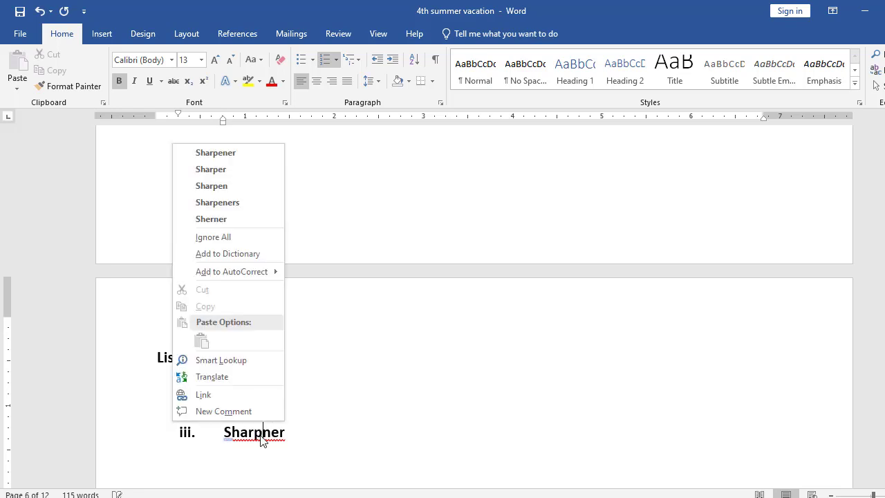
left_click(232, 157)
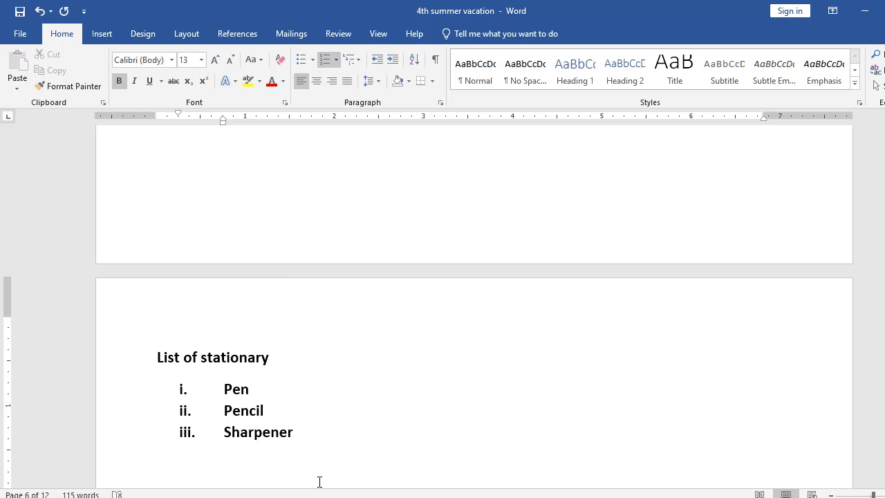
key("Return")
type("crayan")
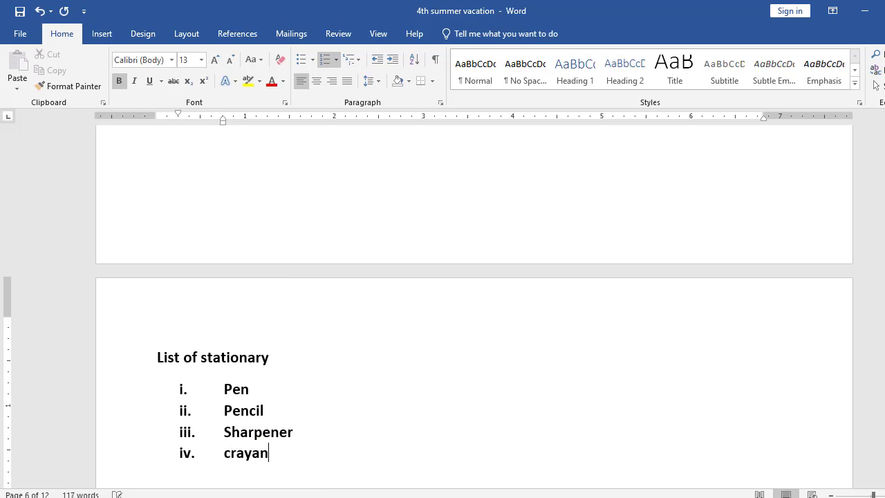
key("BackSpace")
type("s")
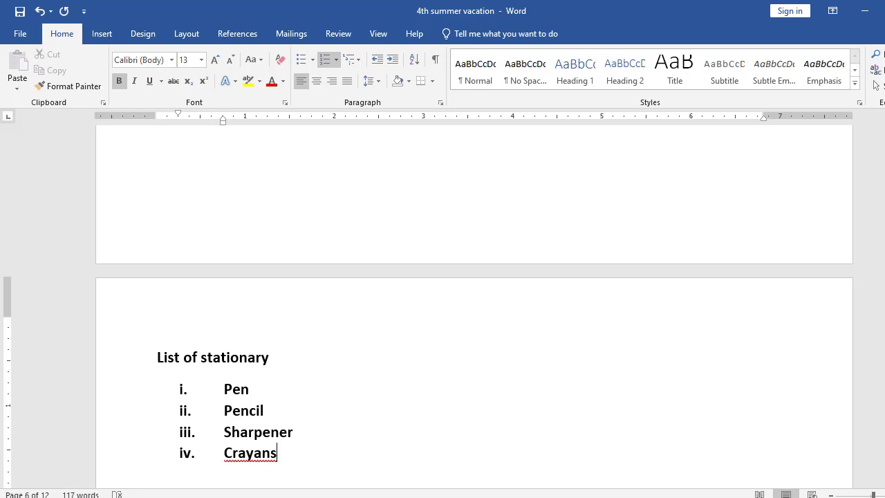
left_click(248, 453)
key("BackSpace")
right_click(248, 456)
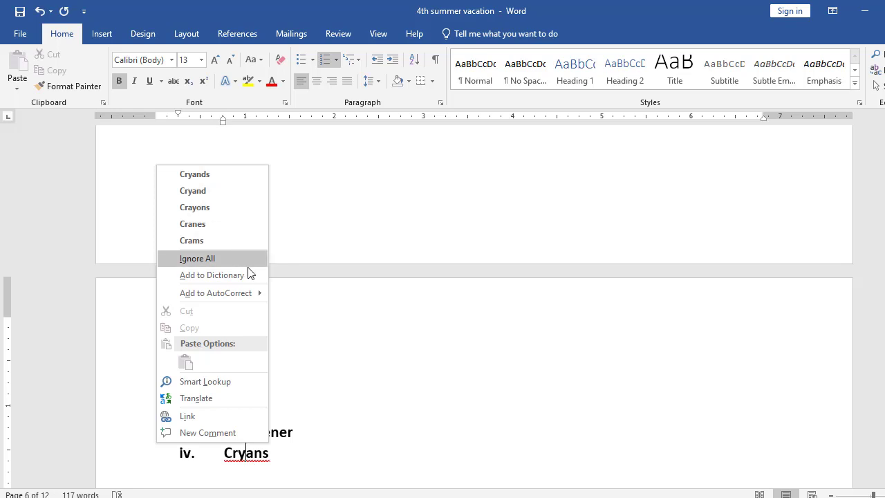
left_click(242, 457)
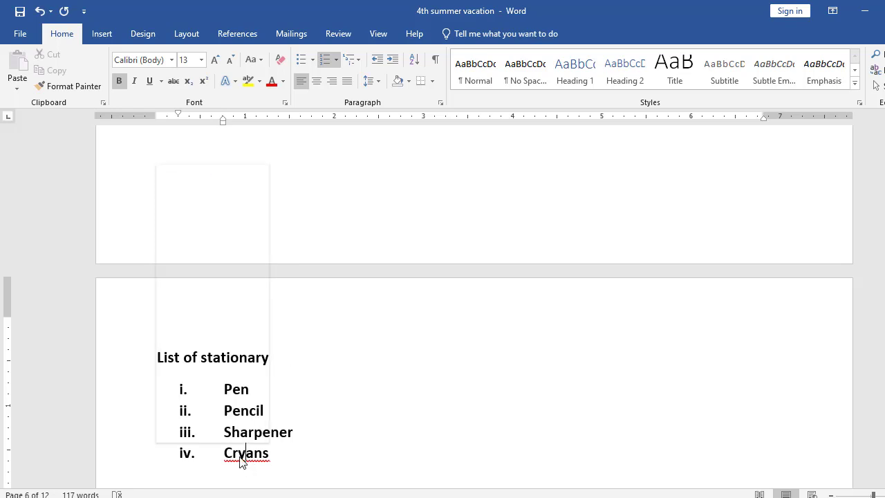
type("a")
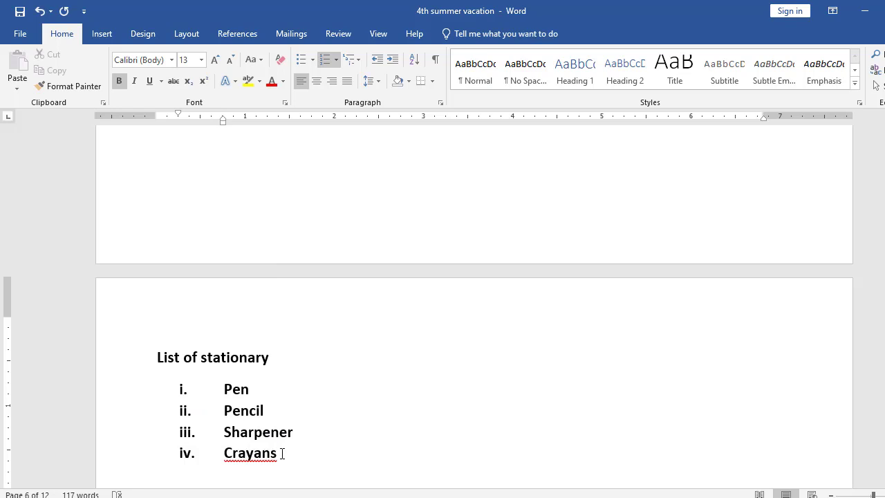
Shorten the fourth stationary item to Crayan and add Colorsbox as the fifth item
left_click(283, 453)
key("BackSpace")
key("Return")
type("colorsbox")
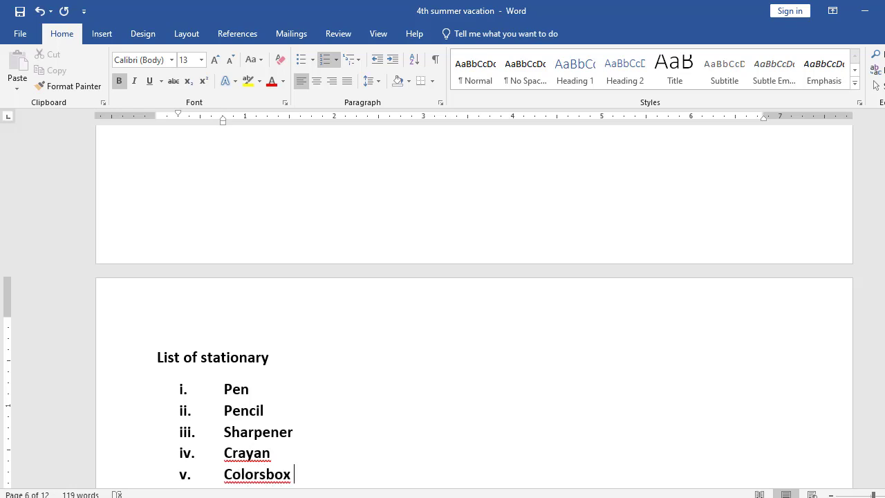
Start an uppercase letter list (A)) below "List of vehicle" with Mahram as its first item
key("Down")
key("Down")
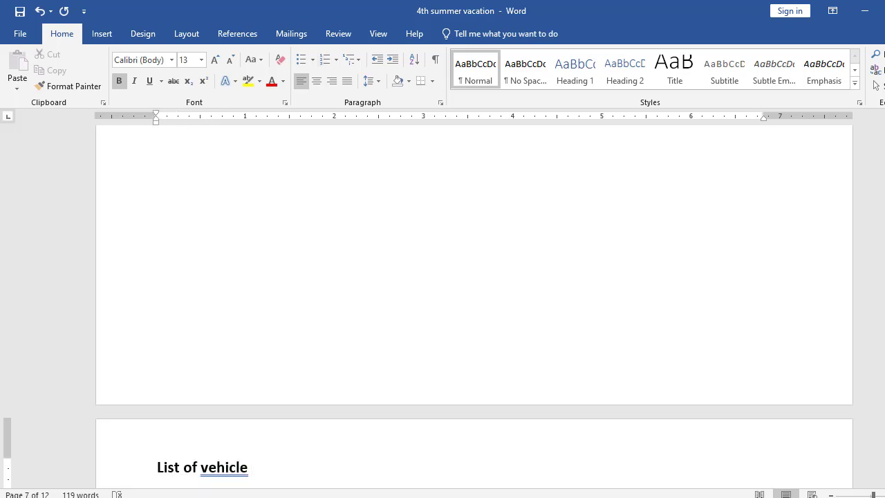
scroll(336, 466, "down", 1)
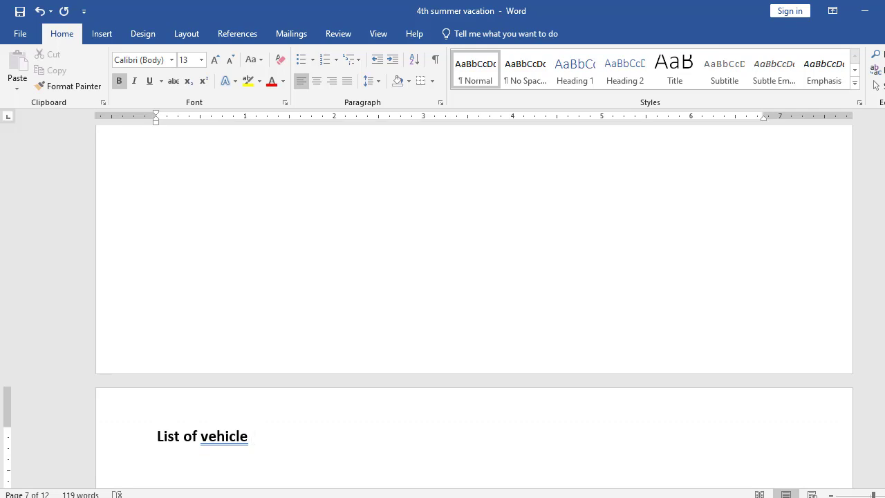
key("Return")
type("a")
key("BackSpace")
type("A)")
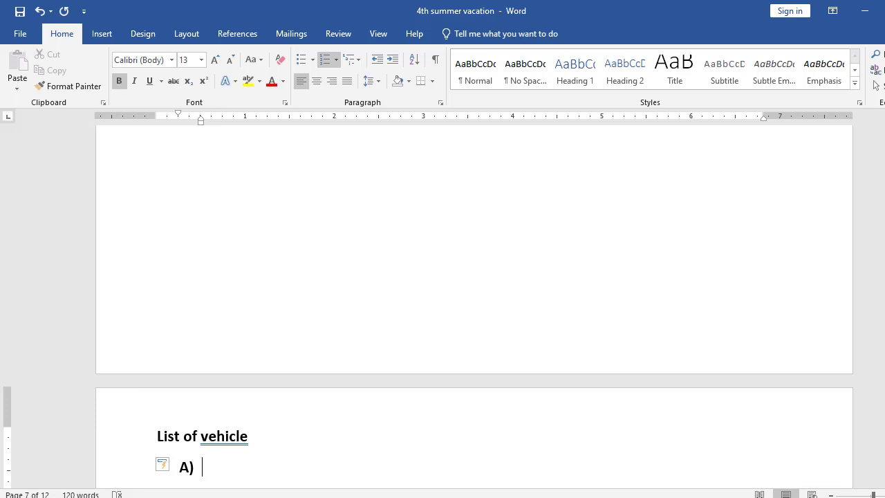
type("mar")
key("BackSpace")
type("hram")
key("Return")
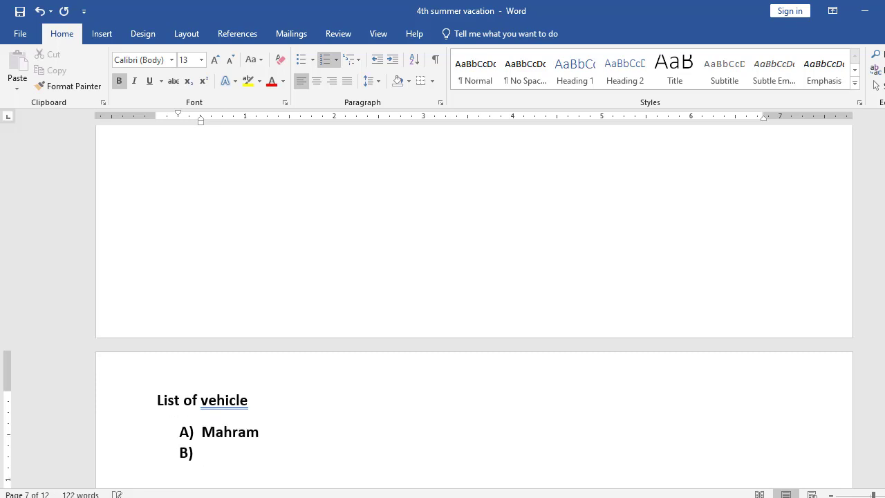
Add Alto and Vitz as items B and C of the vehicle list and start the fourth item
type("alto")
key("Return")
type("vitz")
key("Return")
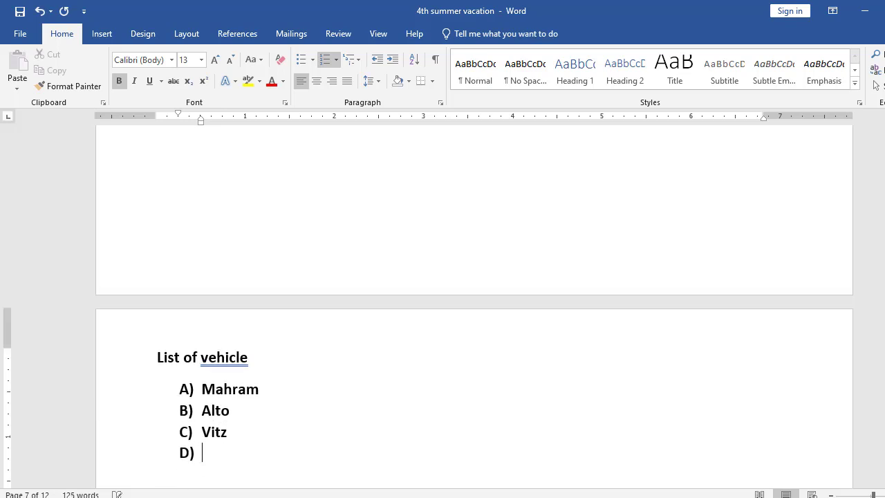
Add V8 and Bmw as items D and E of the vehicle list and start the sixth item
type("s")
key("BackSpace")
type("v")
key("BackSpace")
type("V8")
key("Return")
type("bmw")
key("Return")
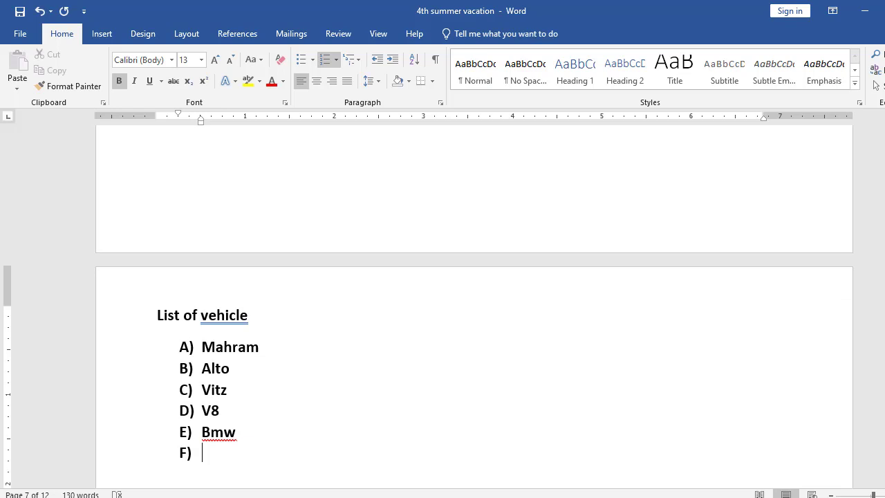
Apply the a), b), c) number format below "List of books in the class" and enter English as the first item
key("Down")
key("Down")
key("Down")
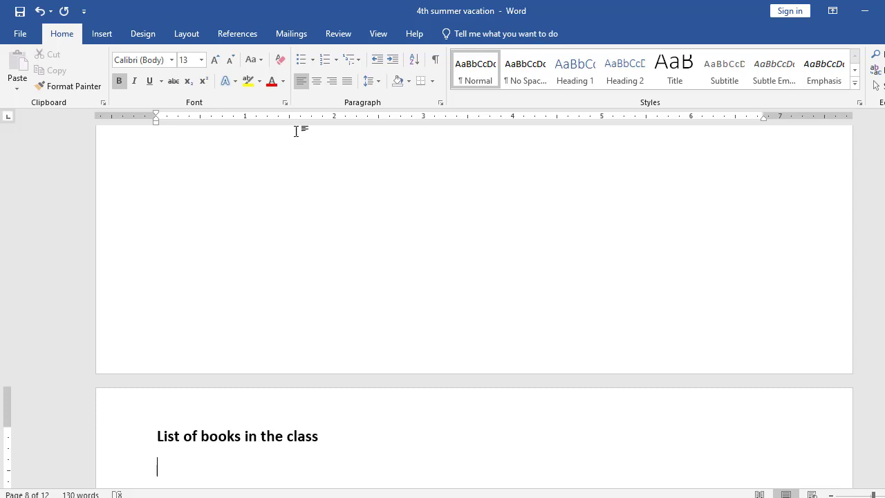
left_click(336, 59)
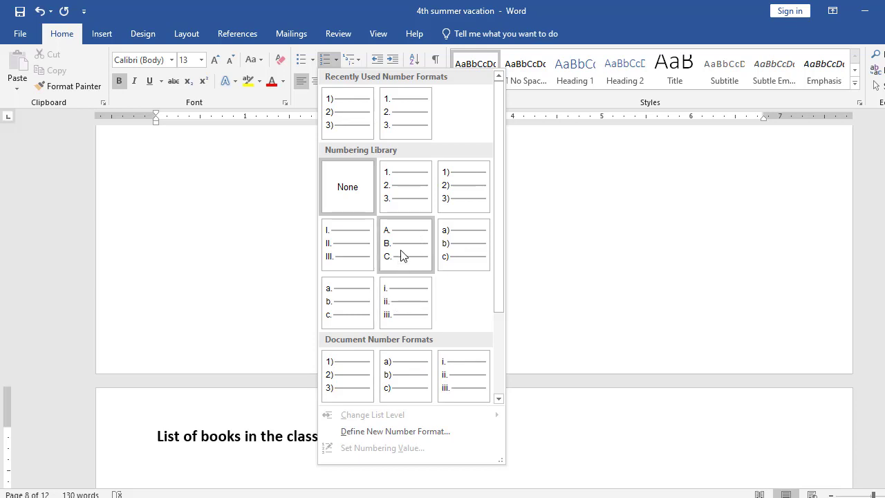
left_click(452, 255)
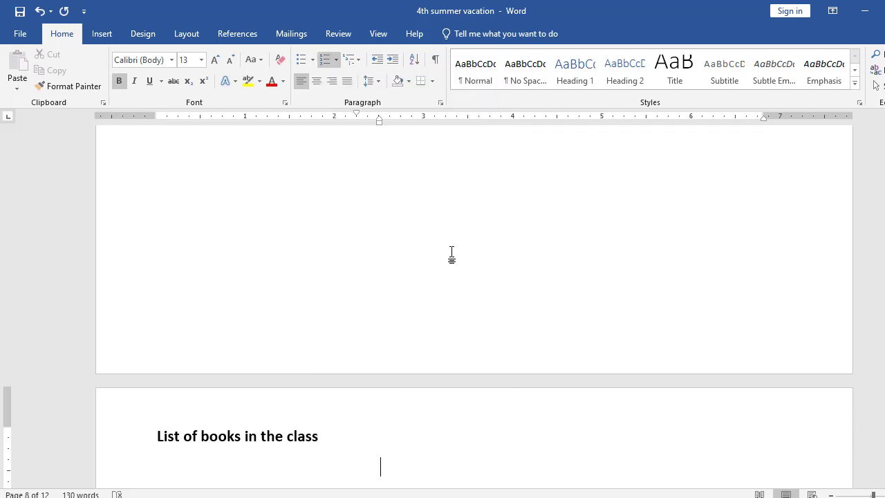
type("englih")
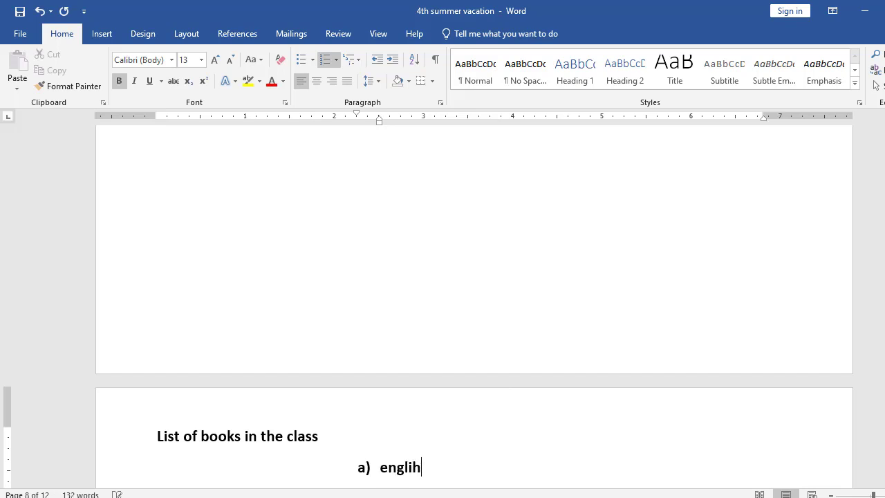
key("BackSpace")
type("sh")
key("Return")
Add Urdu, Sci and Sst as items b) to d) of the books list and start the fifth item
type("r")
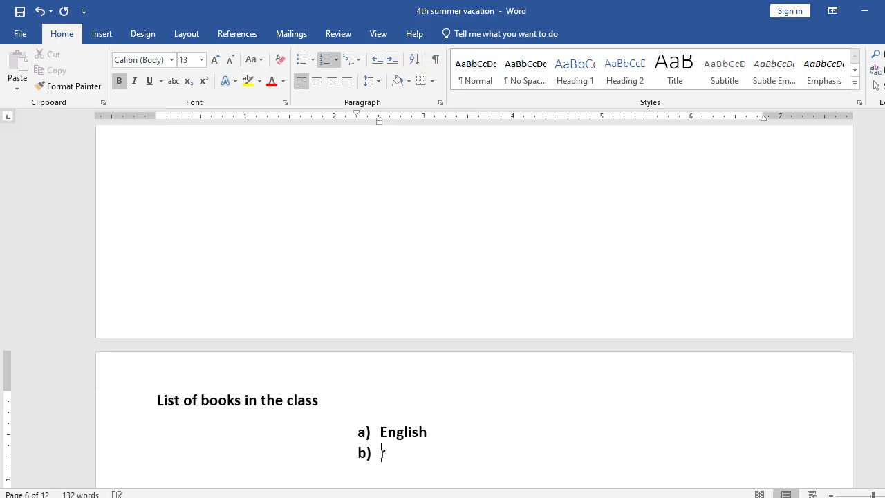
type("u")
key("BackSpace")
key("BackSpace")
key("BackSpace")
key("ctrl+z")
type("urdu")
key("Return")
type("sci")
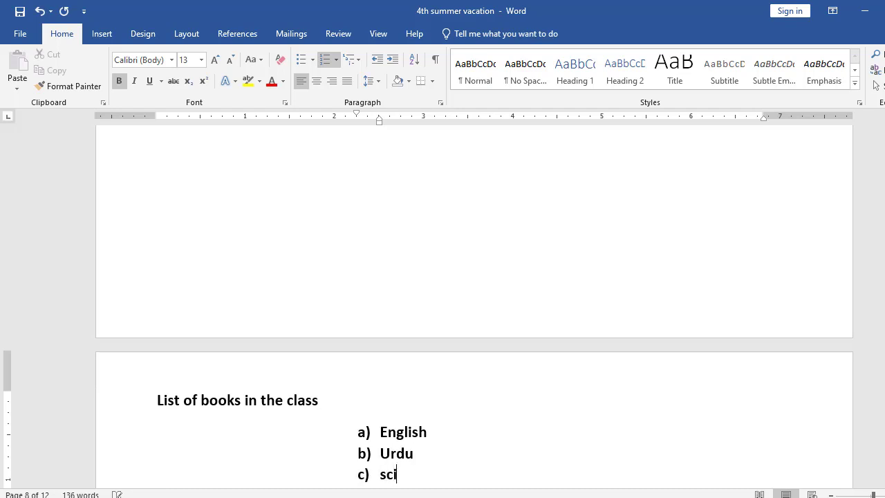
key("Return")
type("sst")
key("Return")
Add Maths and Computer as the last two books and end the numbering after them
type("m")
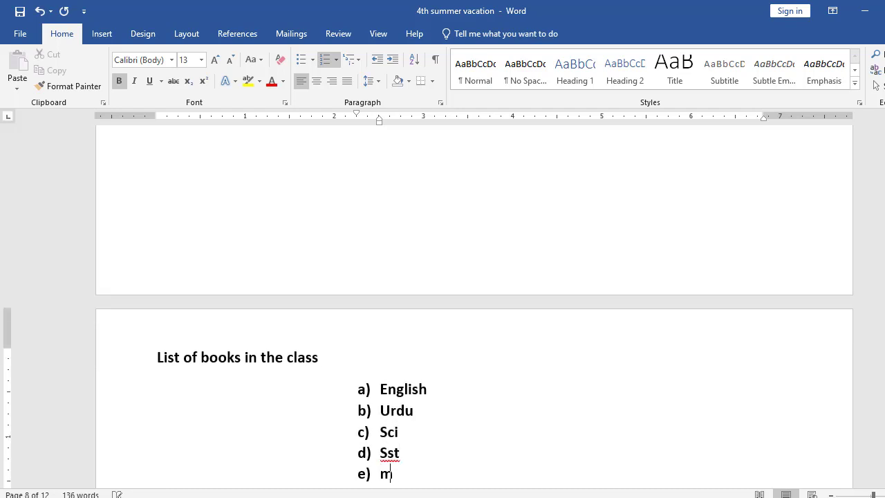
type("aths")
key("Return")
type("compu")
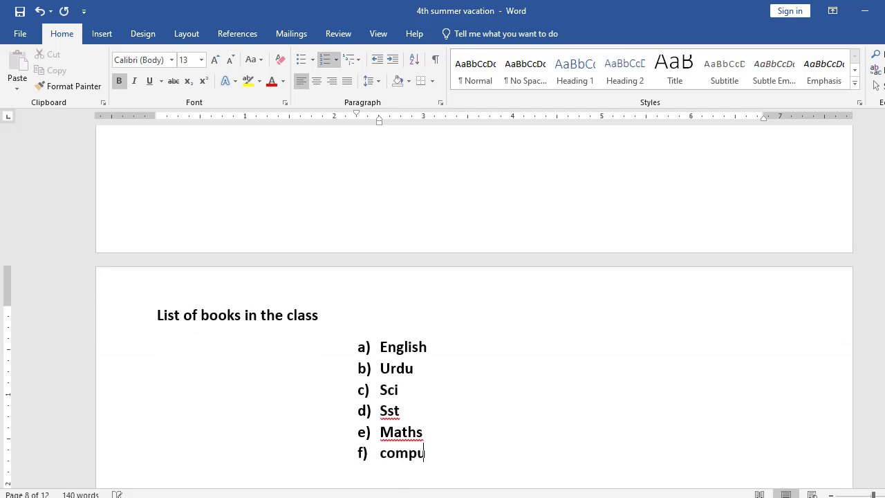
type("ter")
key("Return")
key("BackSpace")
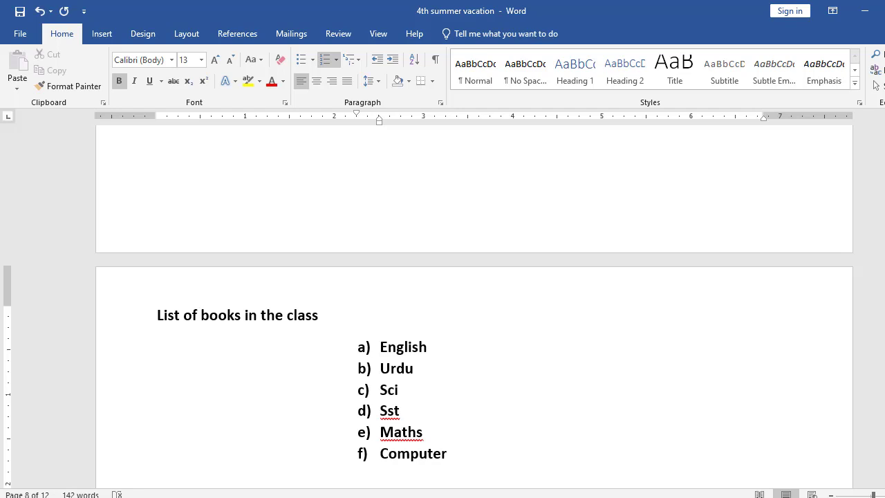
Insert a table with 3 columns and 1 row below the heading "Table for students which save record like (name, class and fees"
key("ctrl+Return")
key("Down")
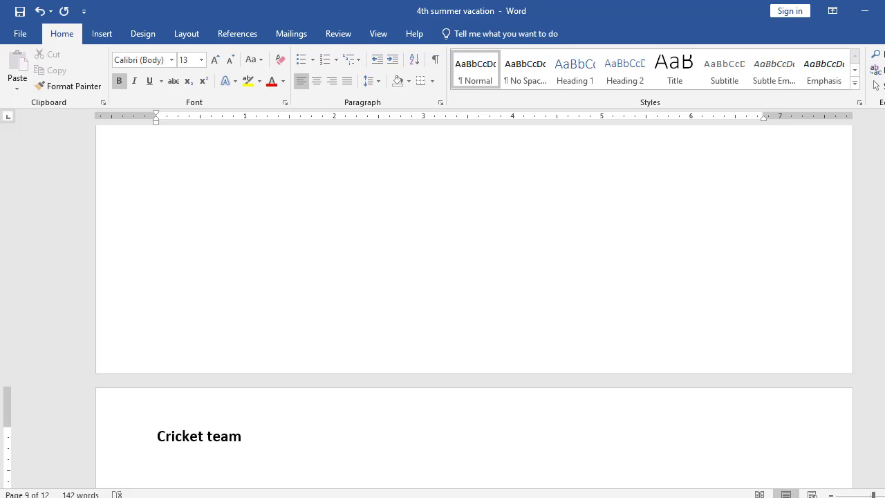
key("Down")
key("Down")
key("Down")
scroll(474, 311, "down", 2)
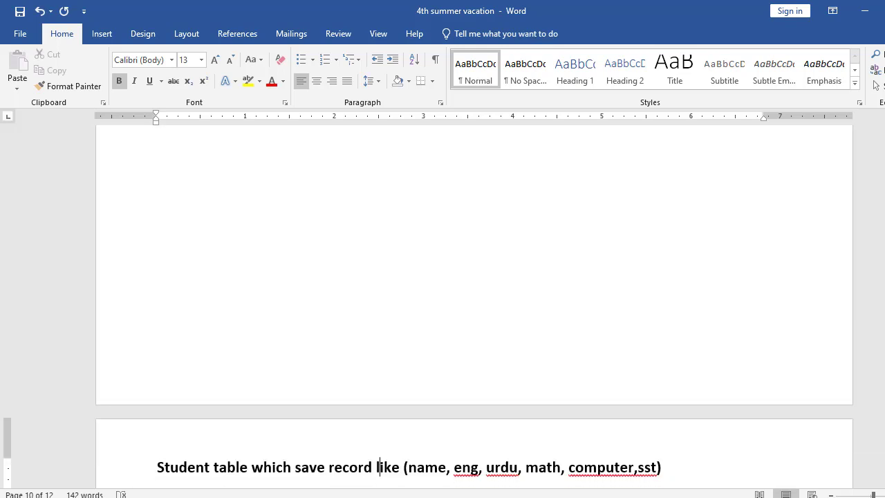
scroll(475, 304, "down", 10)
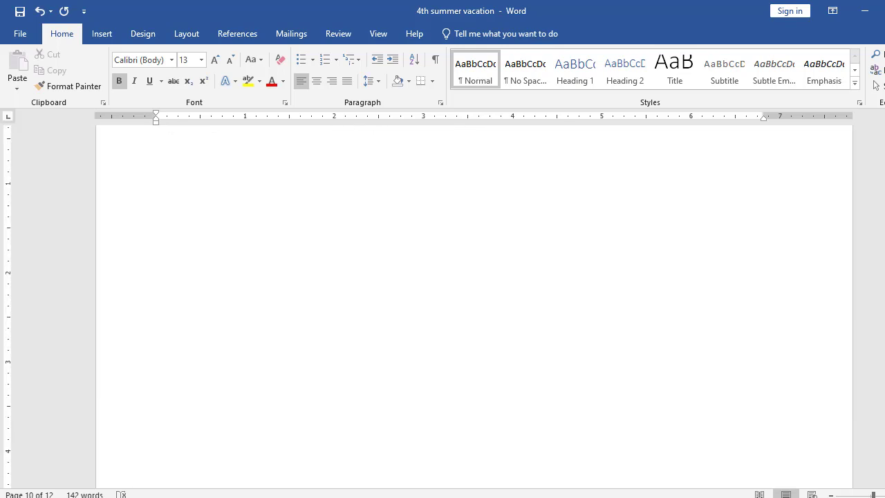
scroll(475, 304, "down", 10)
key("Down")
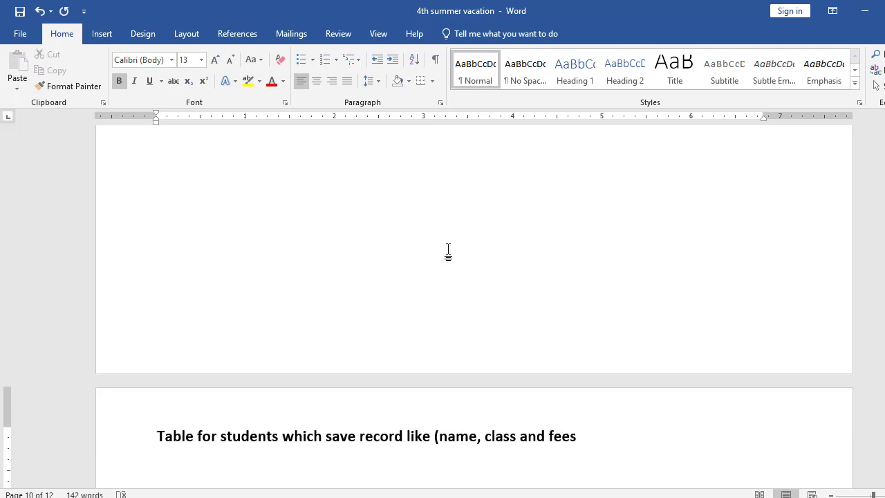
left_click(104, 34)
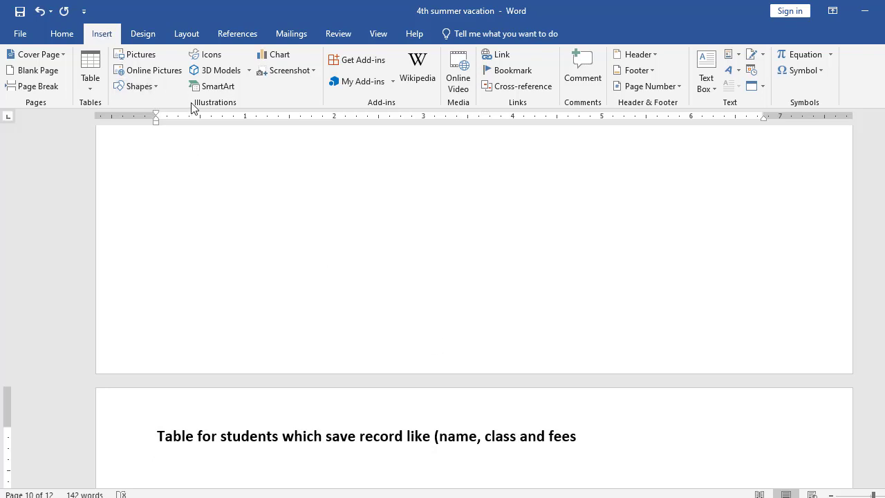
left_click(90, 84)
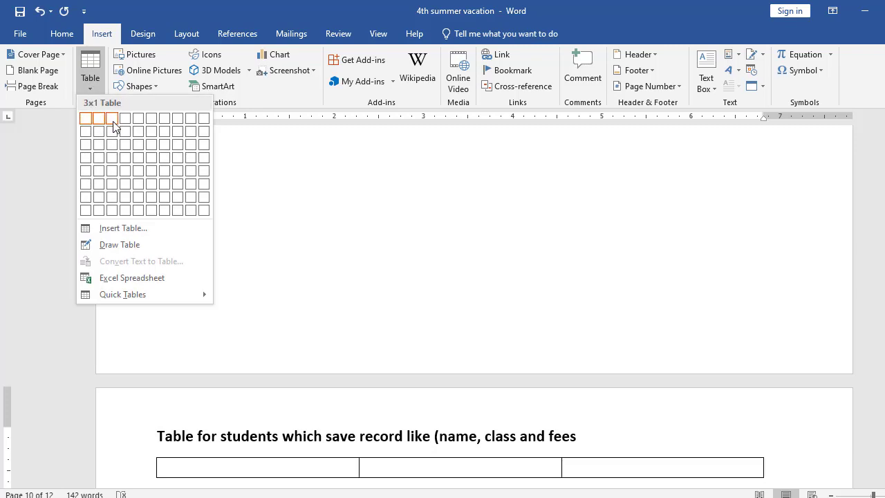
left_click(125, 229)
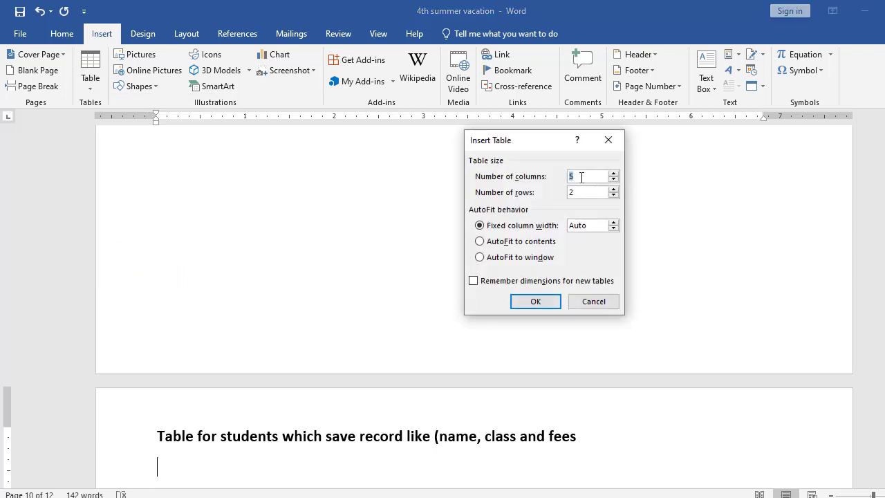
type("3")
key("Tab")
type("1")
key("Return")
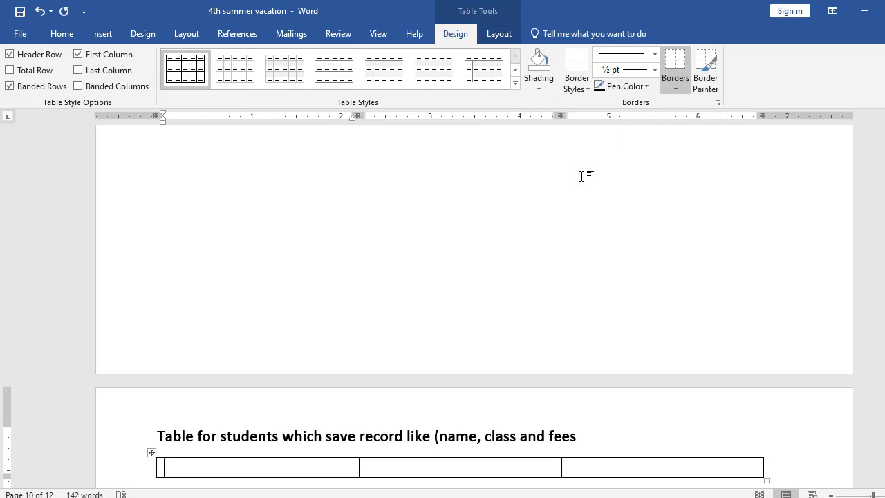
Enter the column headings Name, Class and Fees in the table and add a second row
type("name, ")
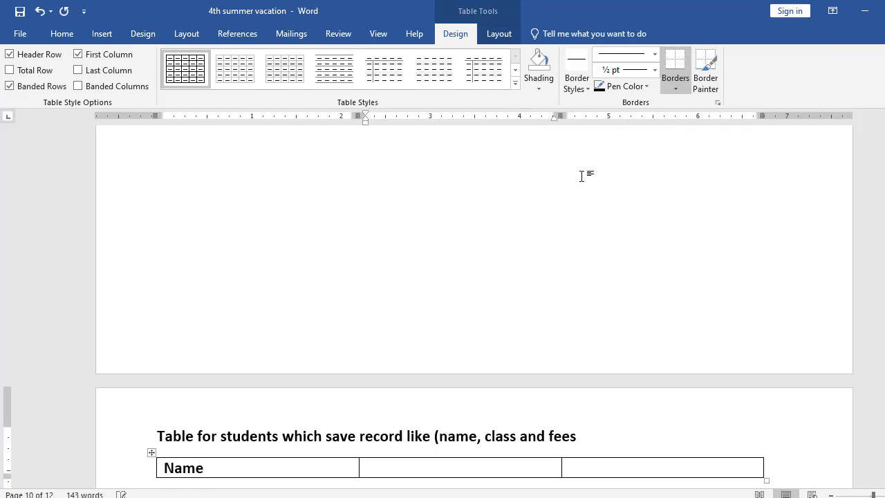
type("class")
key("Tab")
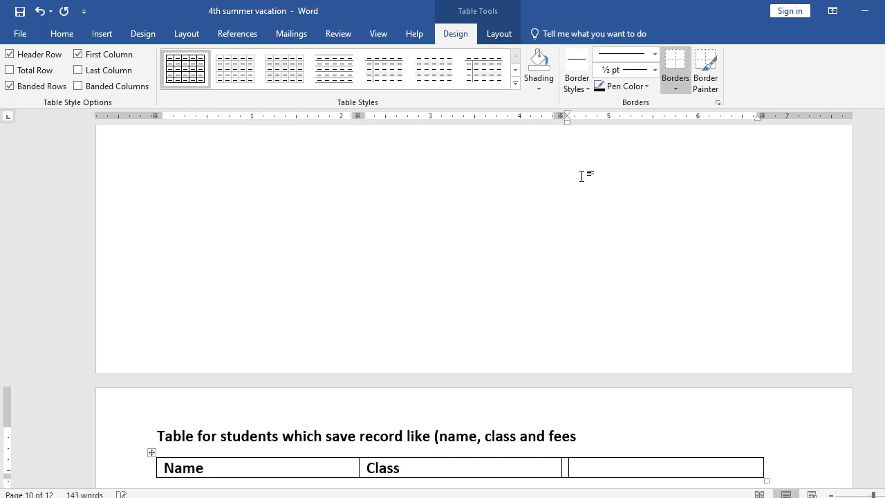
type("fees")
key("Tab")
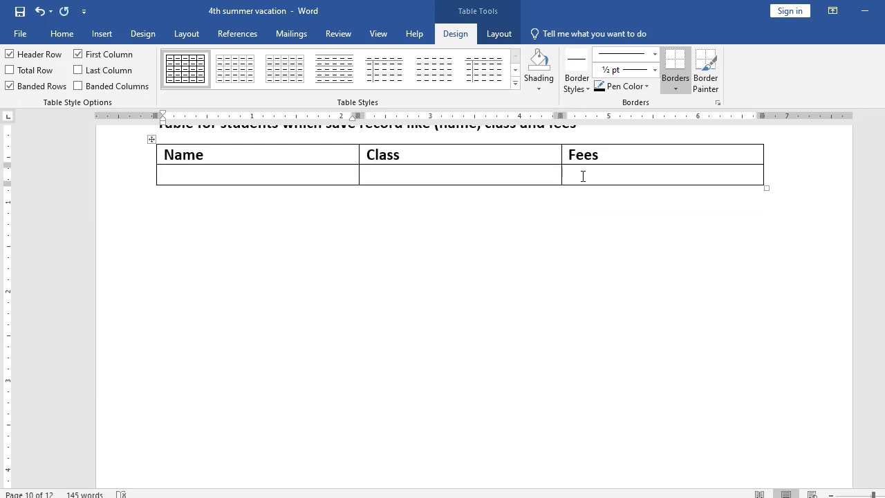
Fill the first student row in non-bold text with the student's name, class 4th and fees 2000, and add another row
type("khan")
key("Tab")
type("c")
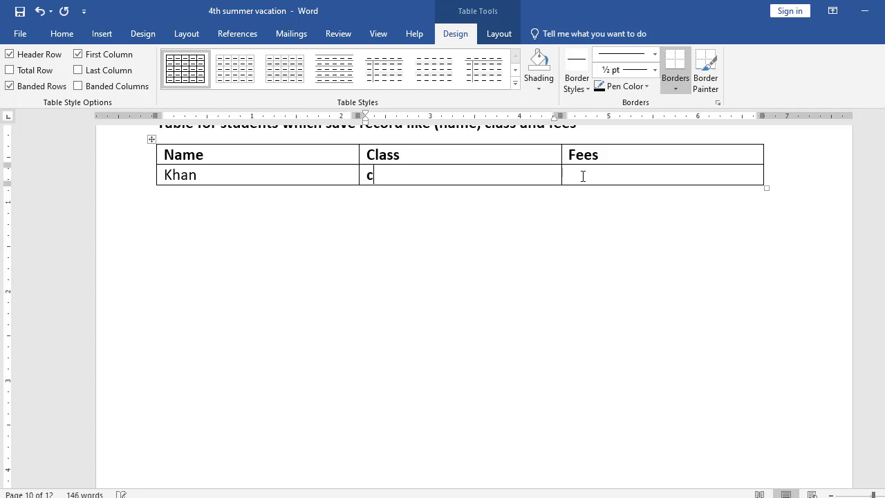
key("BackSpace")
type("4th")
key("Tab")
type("2000")
key("Tab")
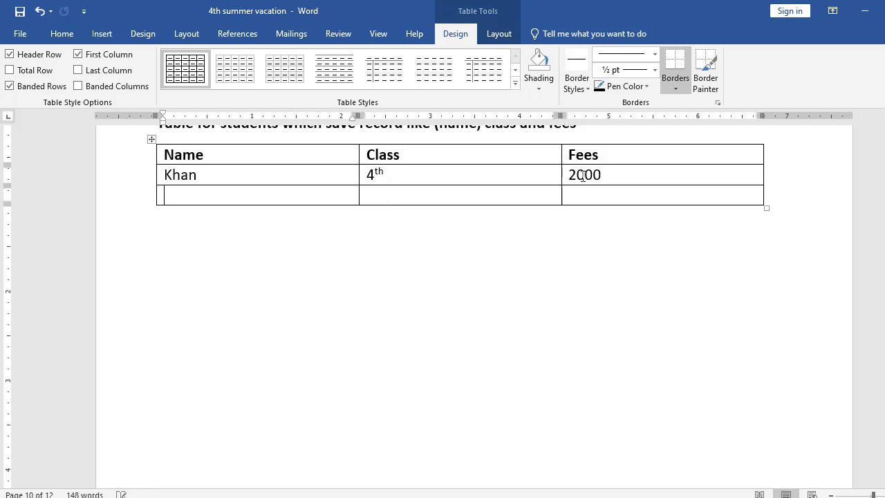
Enter the second student's name with class 5th and fees 8000, and add another row to the fees table
type("g")
key("BackSpace")
type("tahir")
key("Tab")
type("5th")
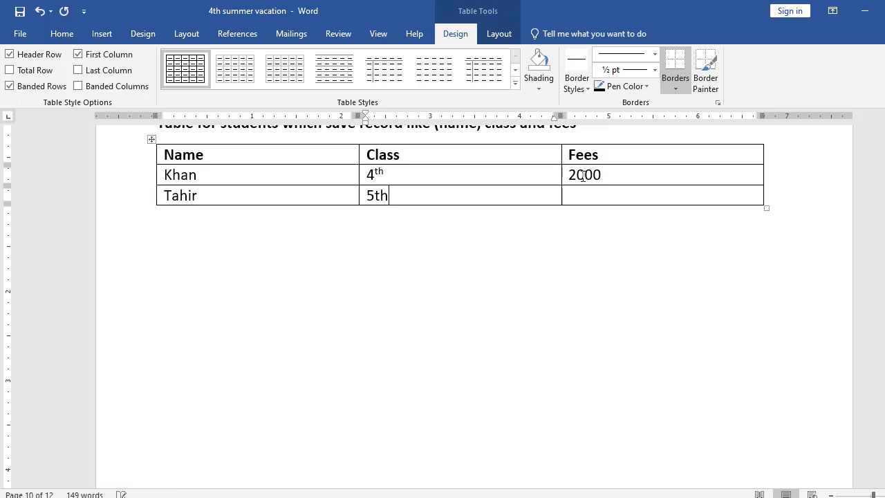
key("Tab")
type("8999")
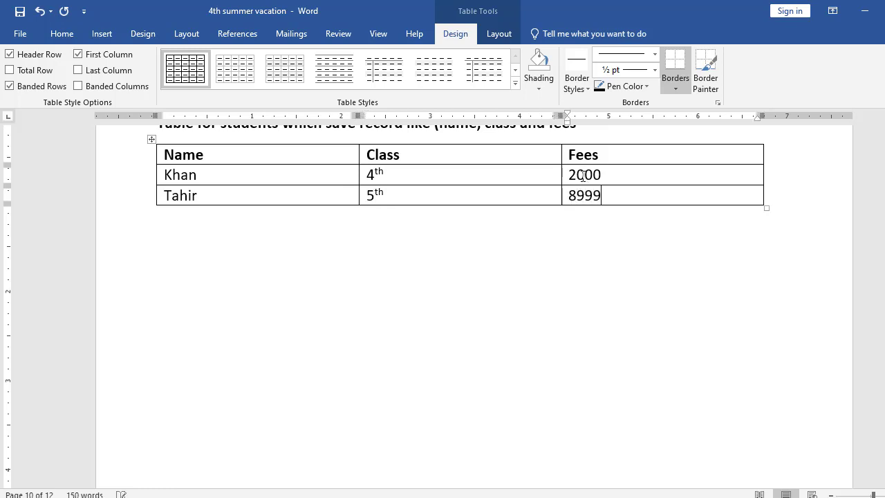
key("BackSpace")
key("BackSpace")
key("BackSpace")
type("000")
key("Tab")
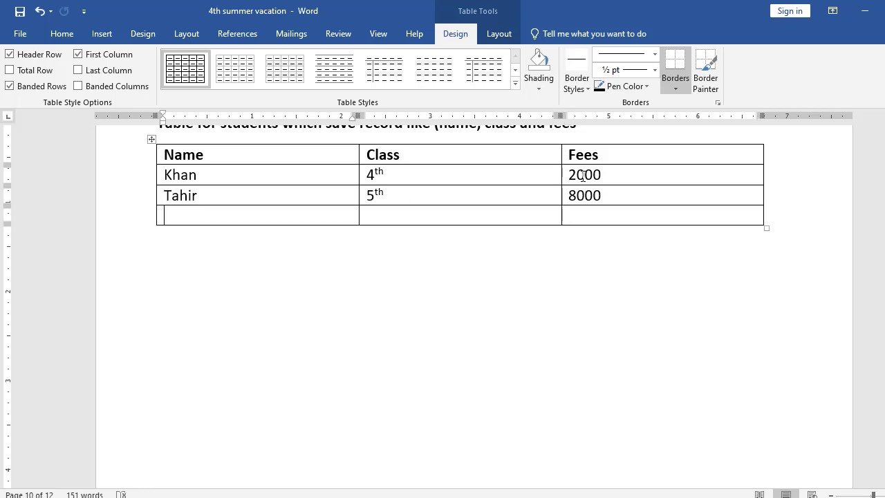
Enter the third student's name with class 6th and fees 8000, and add a row for a fourth student
type("bilal")
key("Tab")
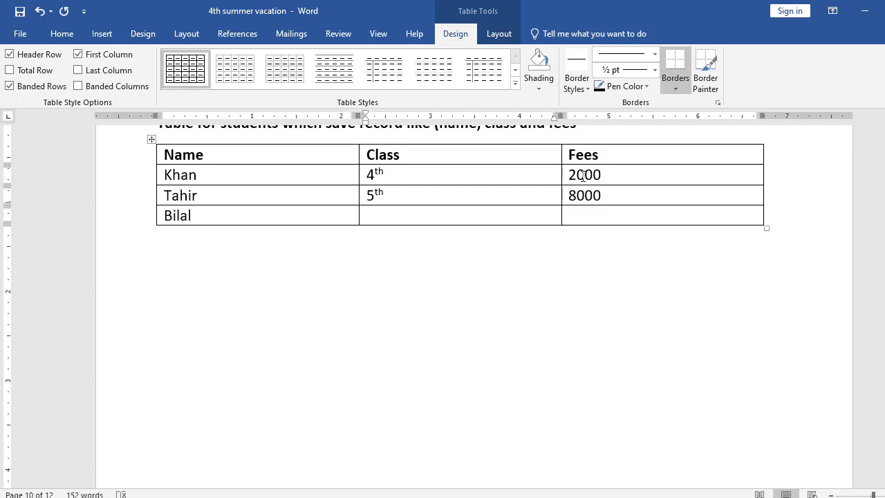
type("6th")
key("Tab")
type("8000")
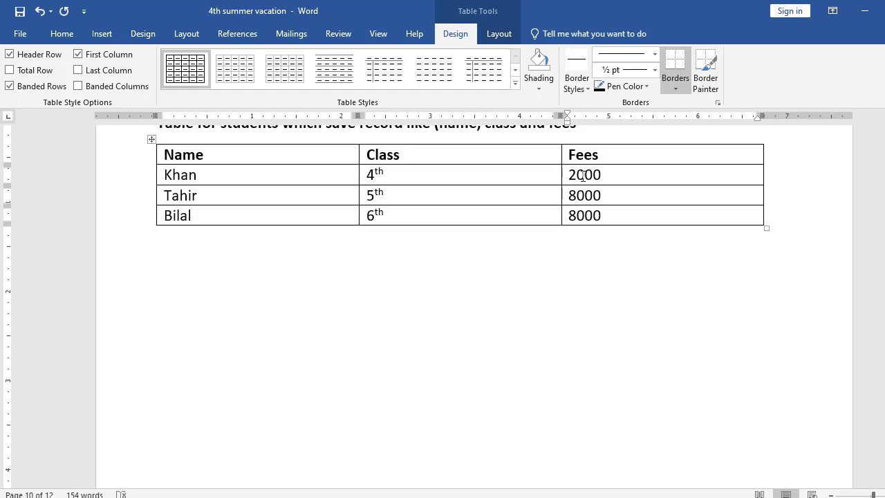
key("Tab")
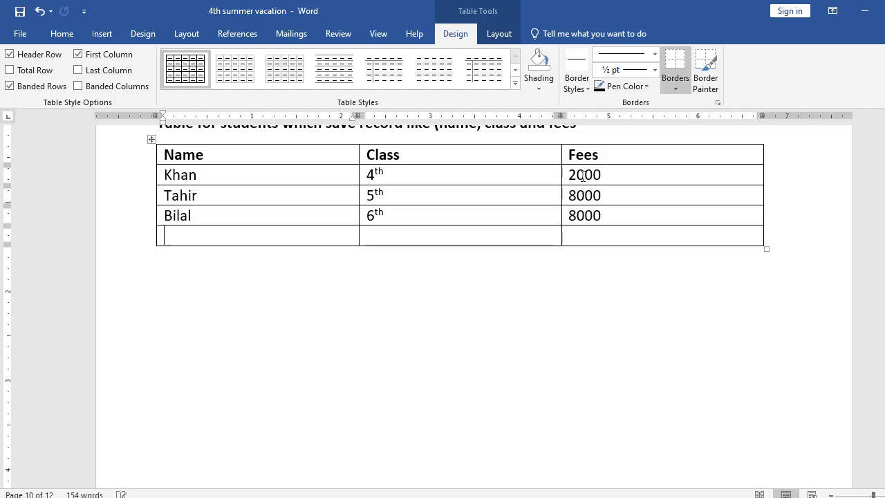
Enter the fourth student's name with class 6th and fees 4000
type("waqas")
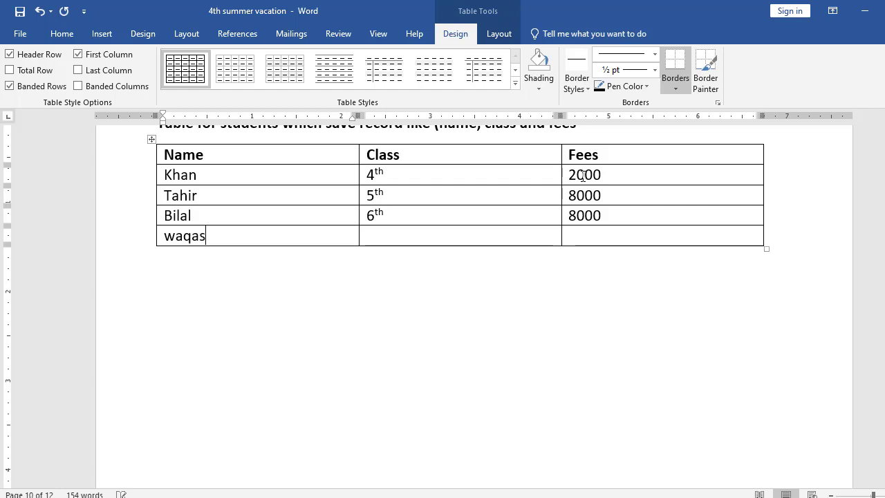
key("Tab")
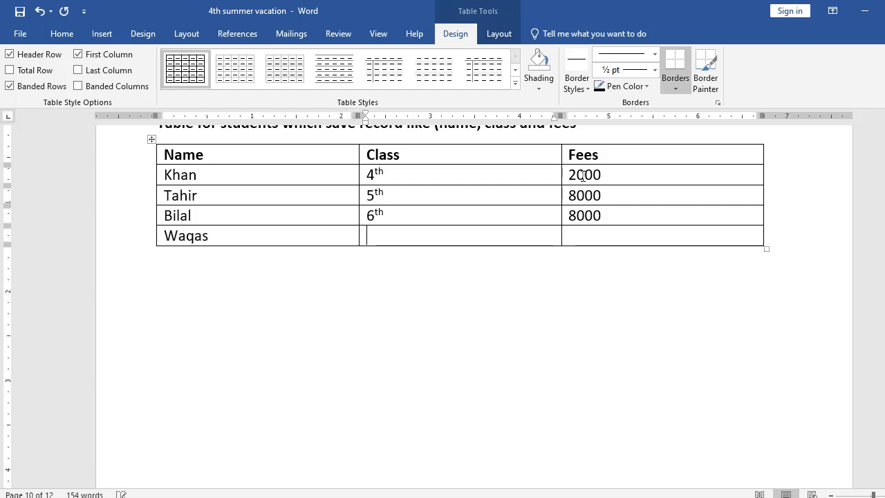
type("6th")
key("Tab")
type("4000")
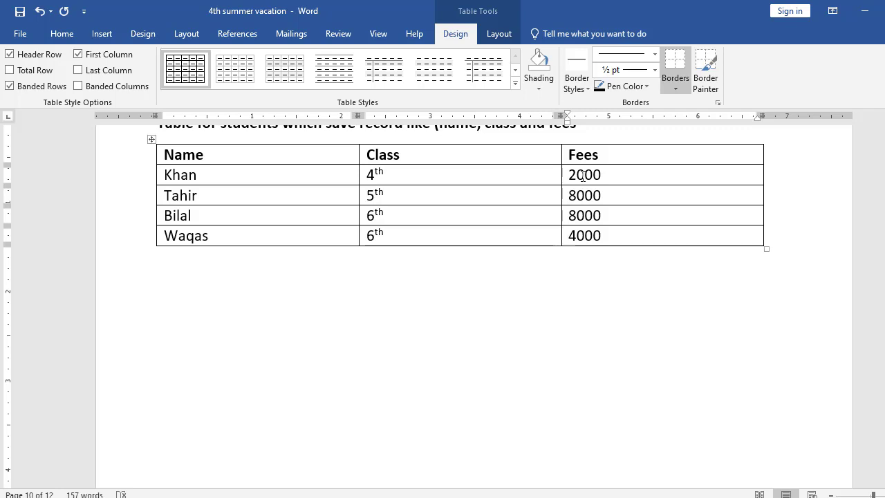
Insert a table with 6 columns and 1 row below the heading "Student table which save record like (name, eng, urdu, math, computer,sst)"
key("Down")
key("Down")
key("Down")
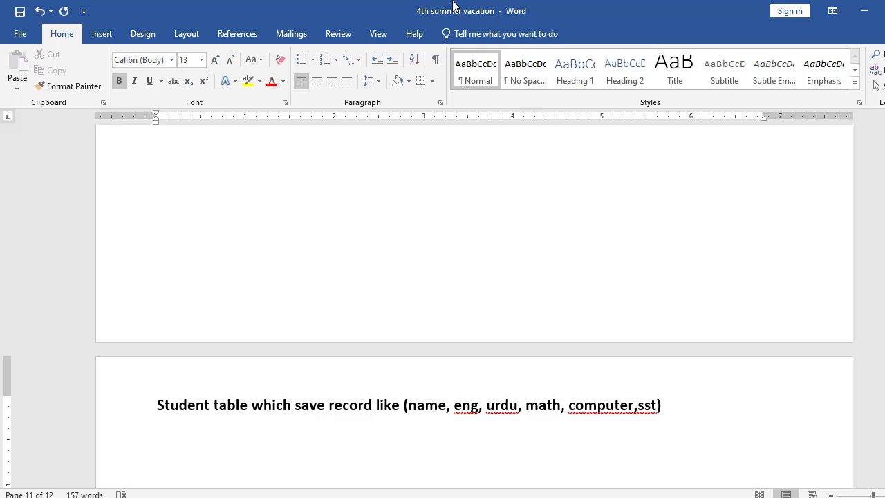
left_click(103, 34)
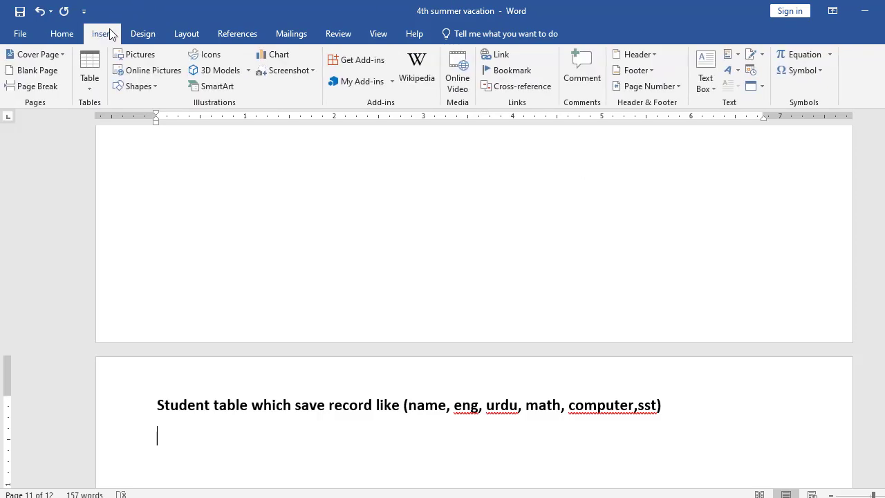
left_click(91, 87)
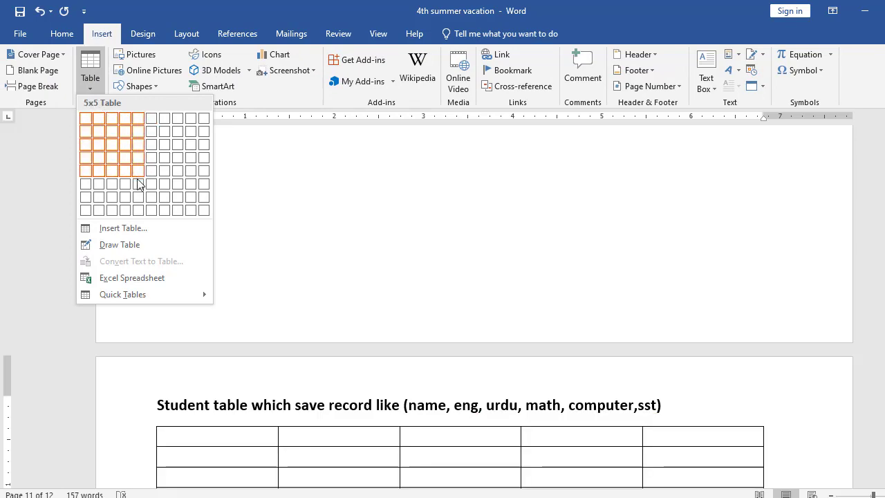
left_click(136, 227)
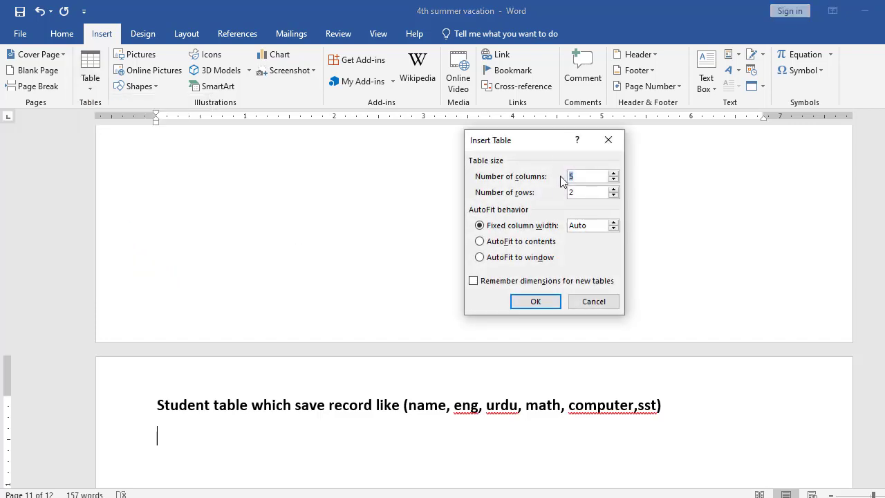
left_click_drag(545, 145, 498, 196)
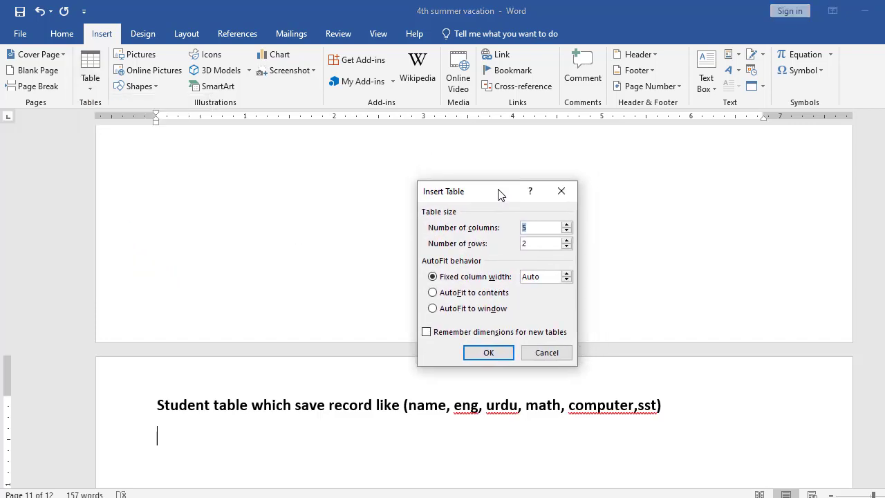
type("6")
key("Tab")
type("1")
key("Return")
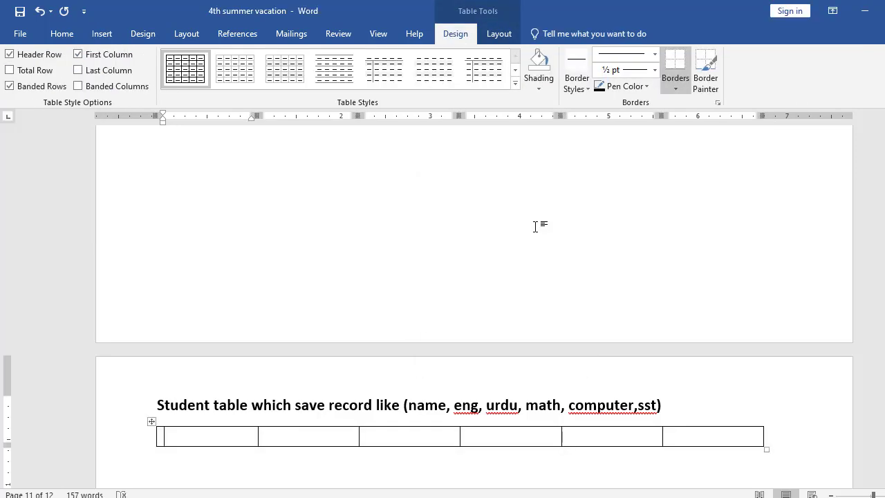
Enter Name, Eng and Urdu as the first three column headings of the marks table
type("name")
key("Tab")
type("en")
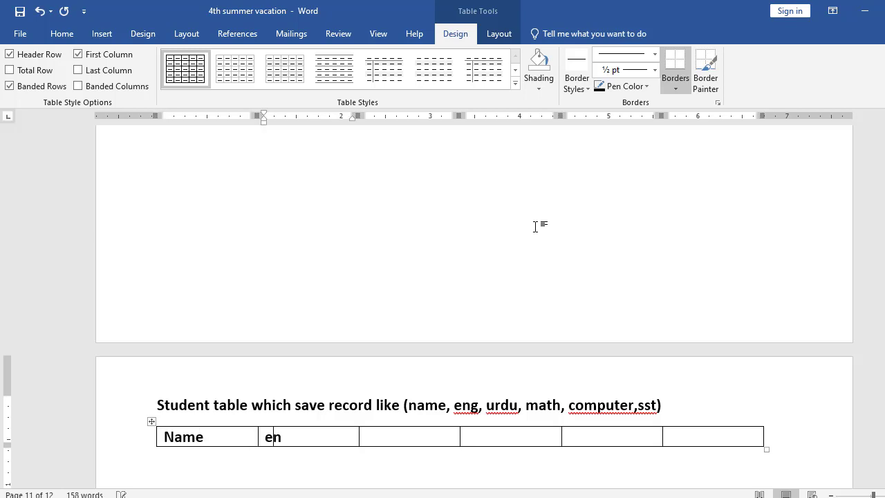
type("gl")
key("BackSpace")
key("Tab")
type("urdu")
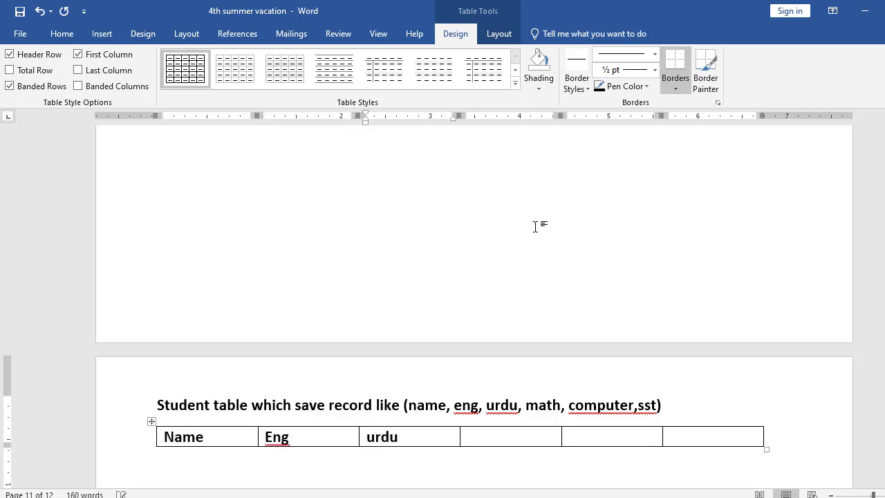
Enter Maths, Comp and Sst as the remaining column headings of the marks table and add a second row
key("Tab")
type("maths")
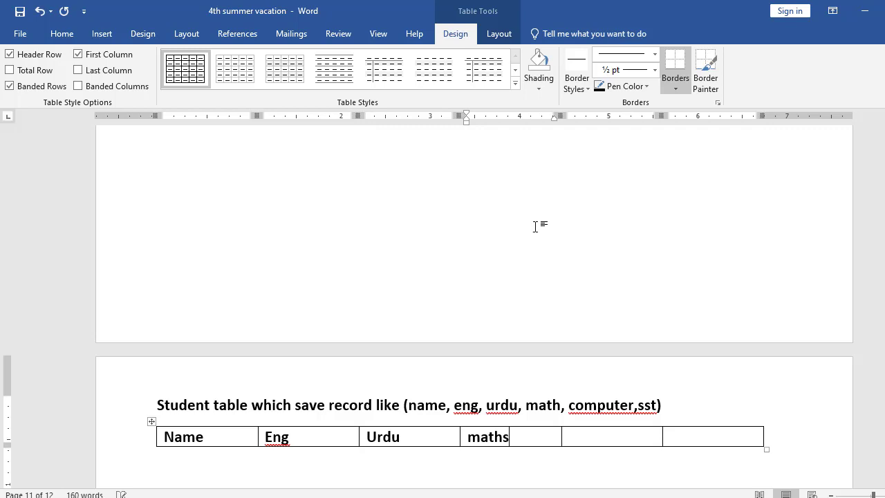
key("Tab")
type("comp")
key("Tab")
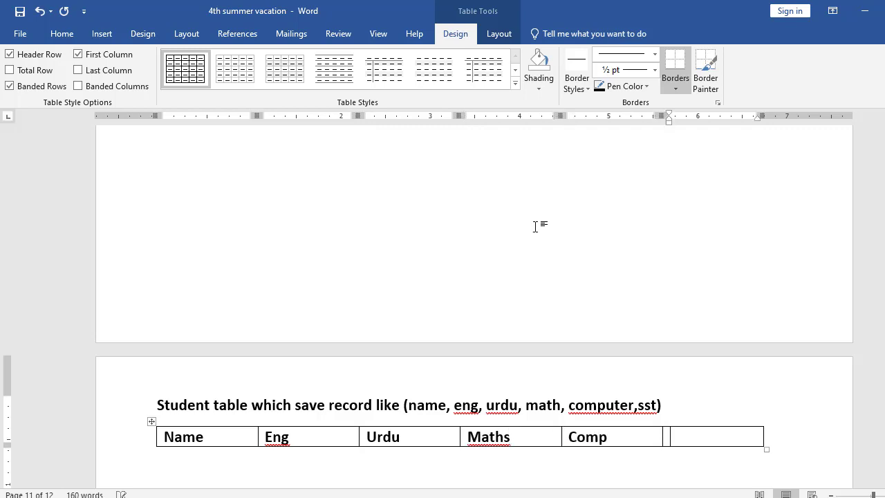
type("sst")
key("Tab")
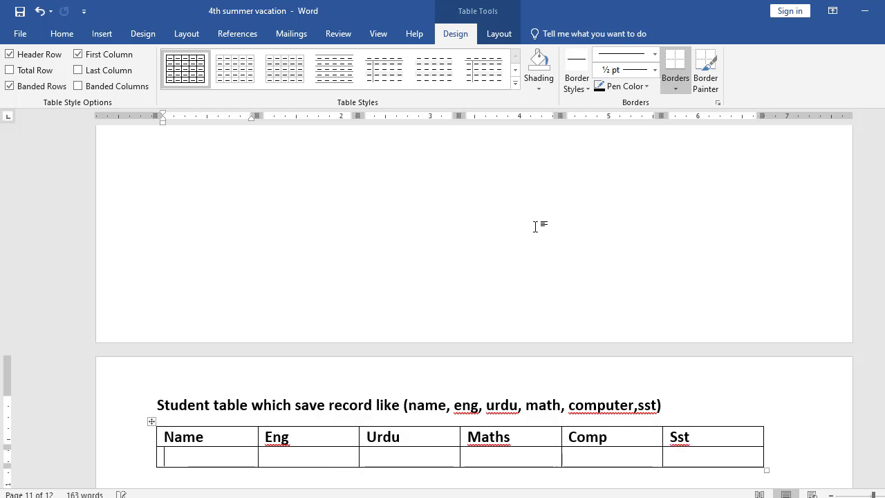
key("Down")
key("Down")
key("Down")
key("Up")
key("Up")
key("Up")
key("Up")
key("Up")
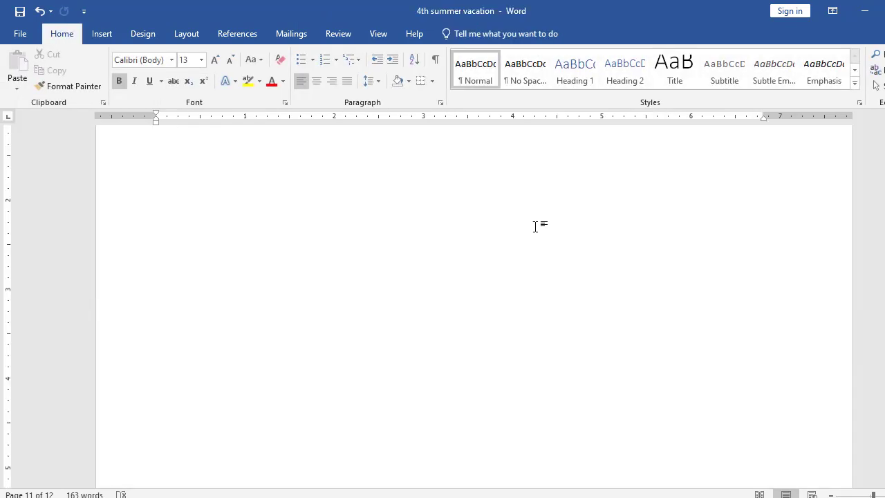
key("Up")
key("Down")
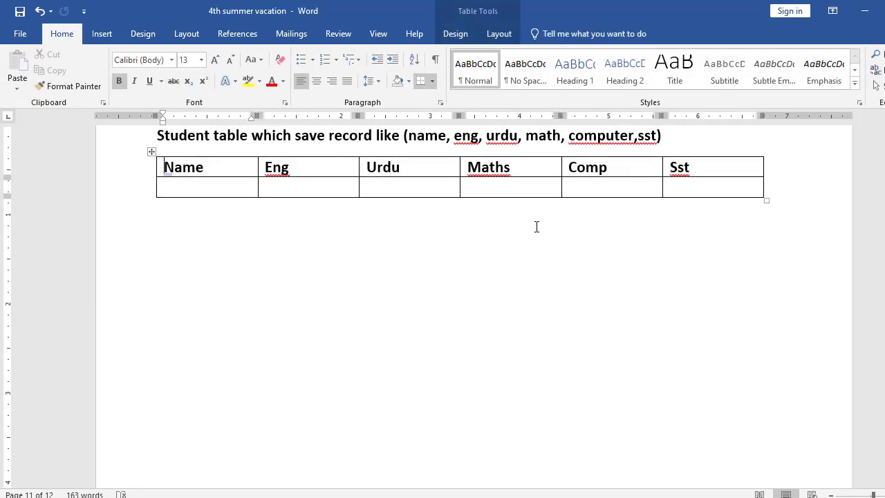
Enter the first student's name with 30 for Eng and 45 for Urdu in non-bold text in the second row
key("Down")
key("ctrl+z")
type("khan")
key("Tab")
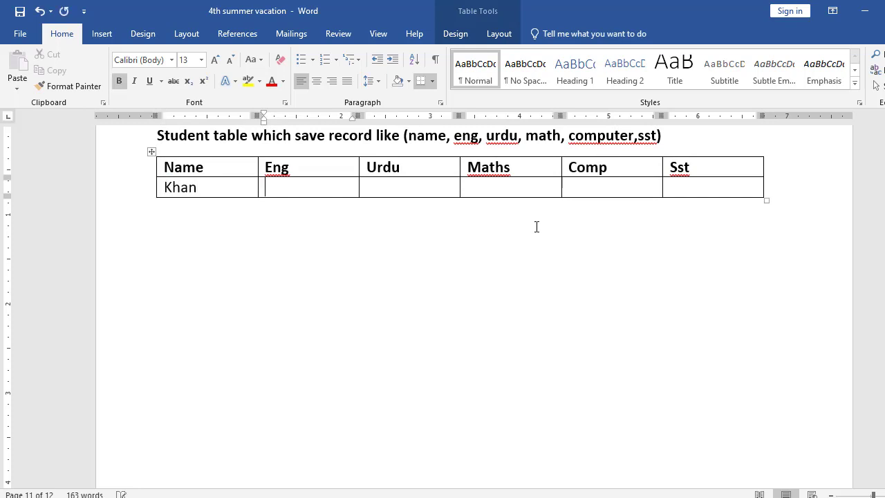
type("40")
key("BackSpace")
key("BackSpace")
type("30")
key("Tab")
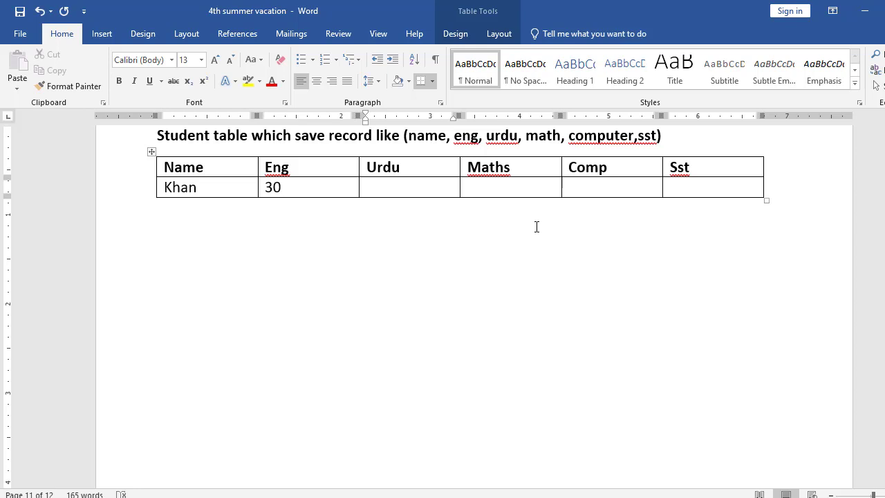
type("45")
key("Tab")
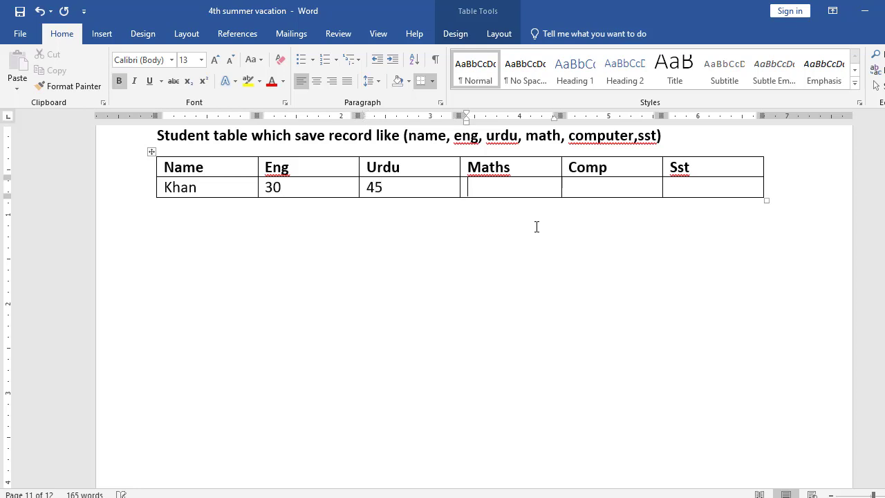
Complete the first student's marks in non-bold text with Maths 90, Comp 60 and Sst 90, and add another row
type("90")
key("Tab")
key("ctrl+b")
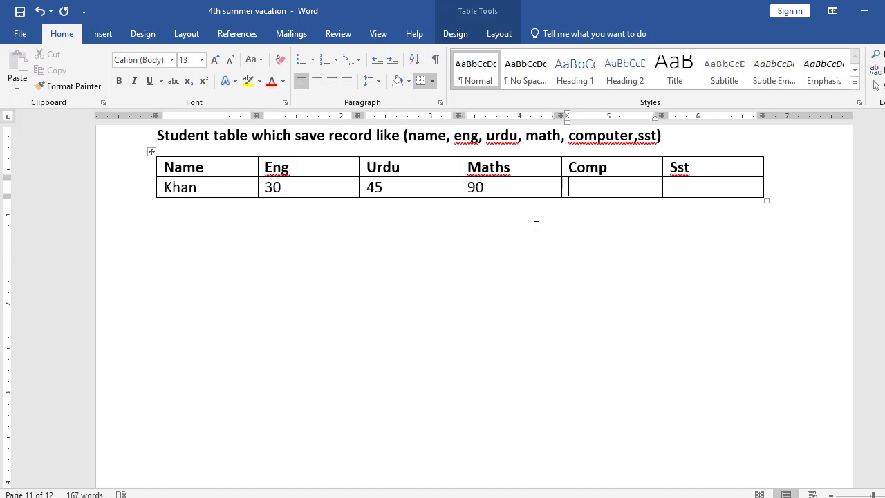
type("60")
key("Tab")
key("ctrl+b")
type("90")
key("Tab")
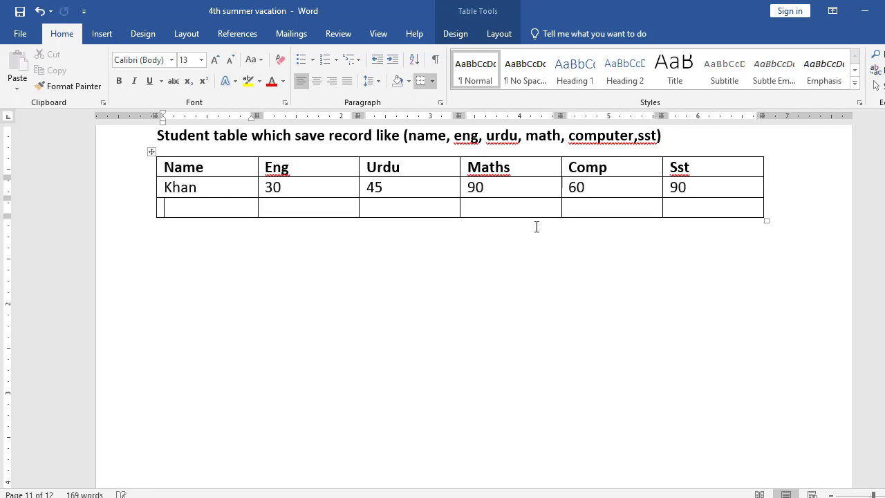
Enter the second student's name with 40 for Eng and 40 for Urdu in the marks table
type("tahir")
key("Tab")
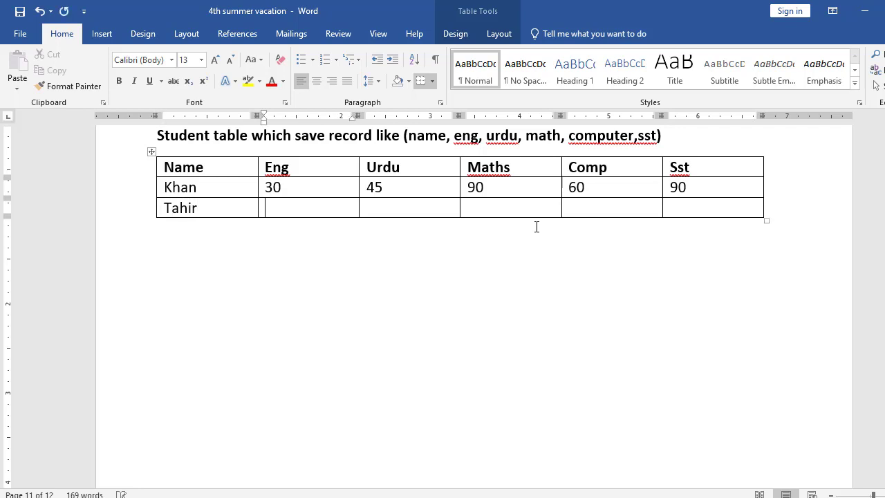
type("40")
key("Tab")
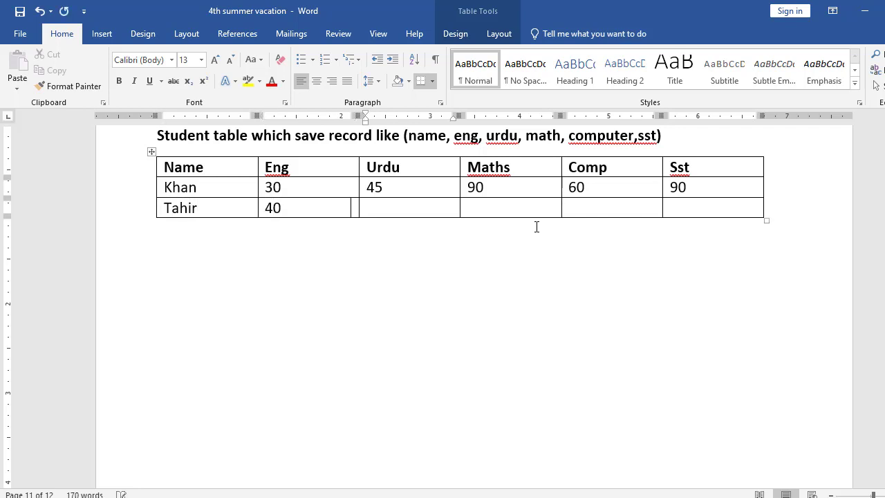
type("40")
key("Tab")
Complete the second student's marks with Maths 45, Comp 60 and Sst 40, and add another row
type("450")
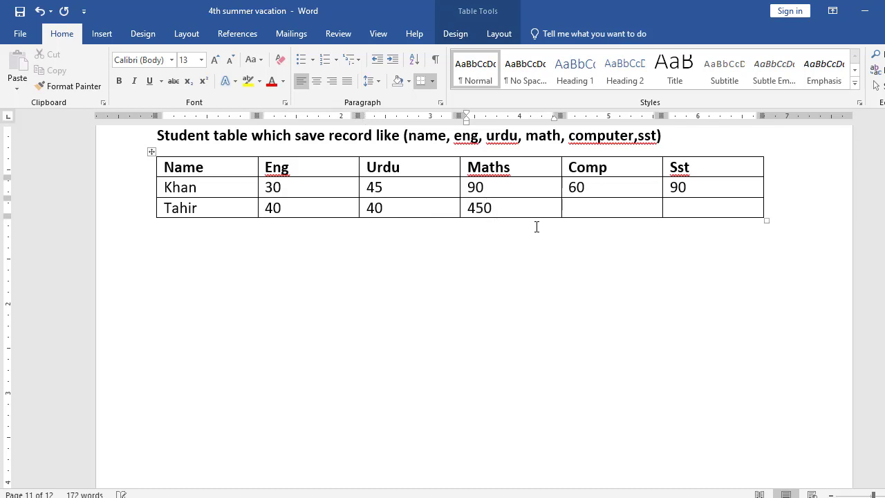
key("BackSpace")
key("Tab")
type("60")
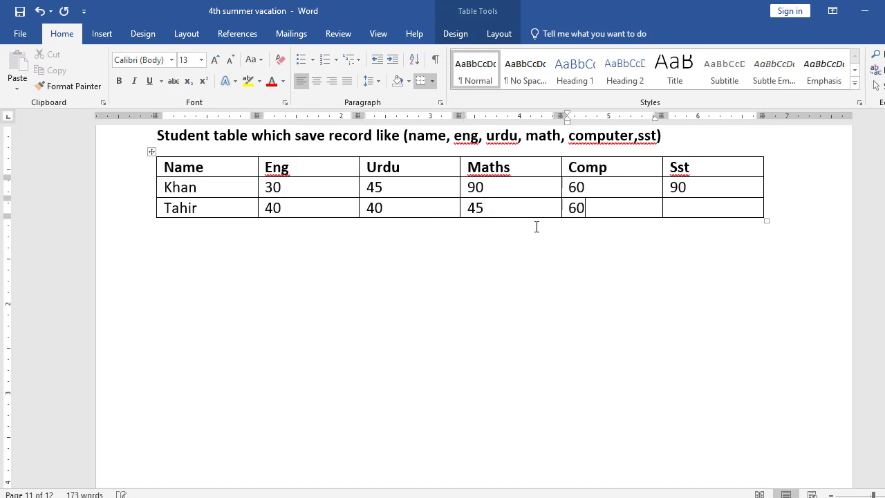
key("Tab")
type("40")
key("Tab")
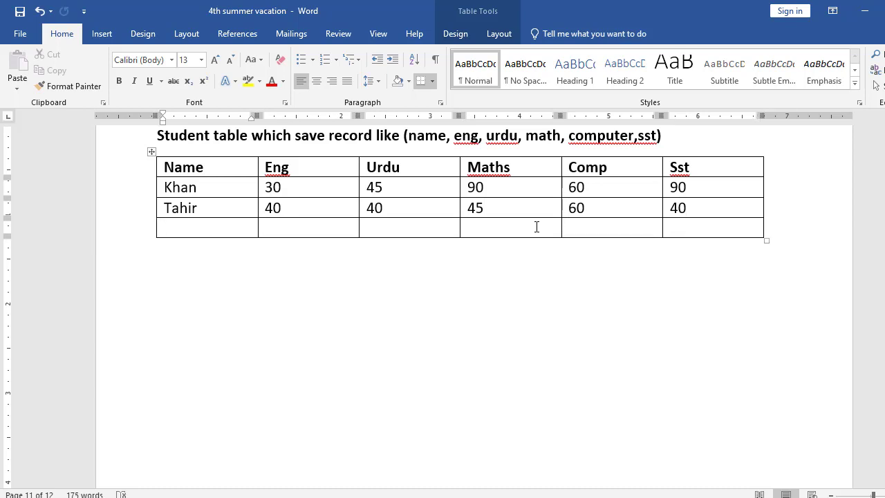
Enter the third student's name with 40 for Eng and 50 for Urdu in the marks table
type("tahir")
key("Tab")
type("40")
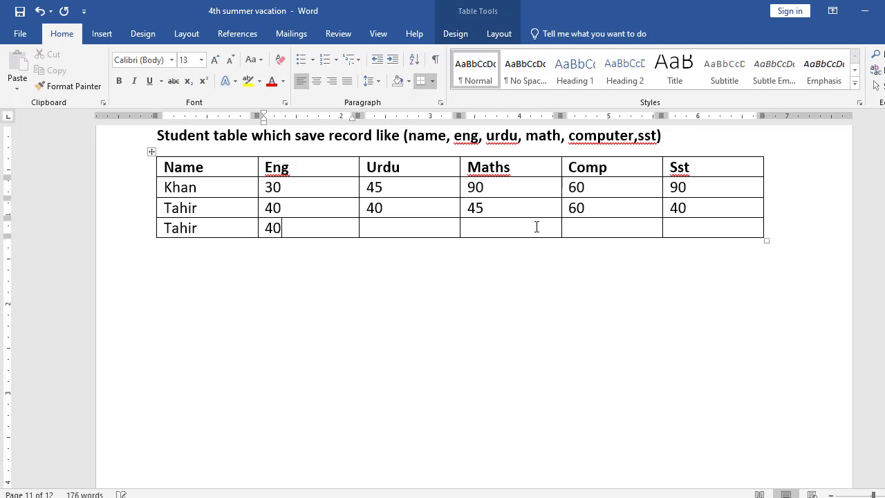
key("Tab")
type("50")
key("Tab")
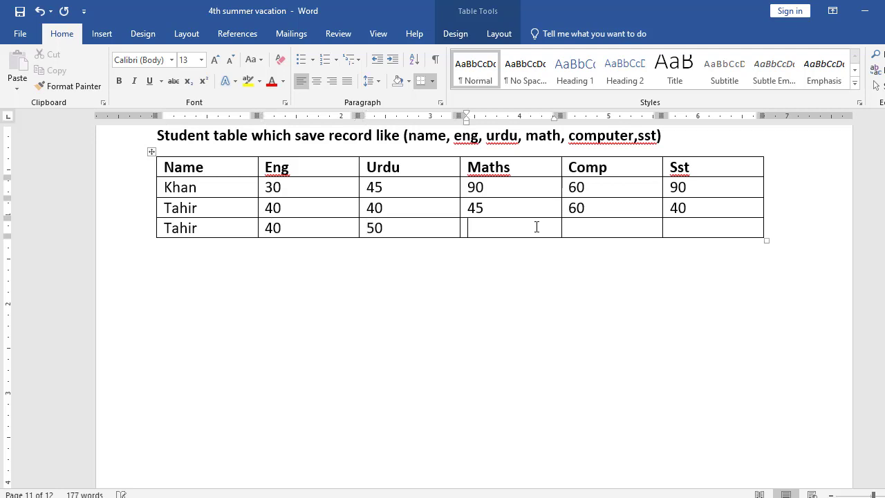
Complete the third student's marks with Maths 60, Comp 60 and Sst 70, and leave the table
type("60")
key("Tab")
type("60")
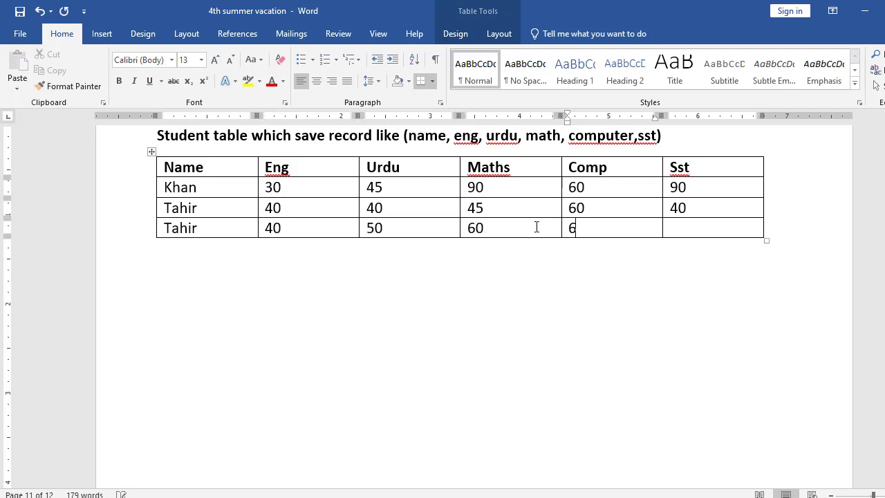
key("Tab")
type("70")
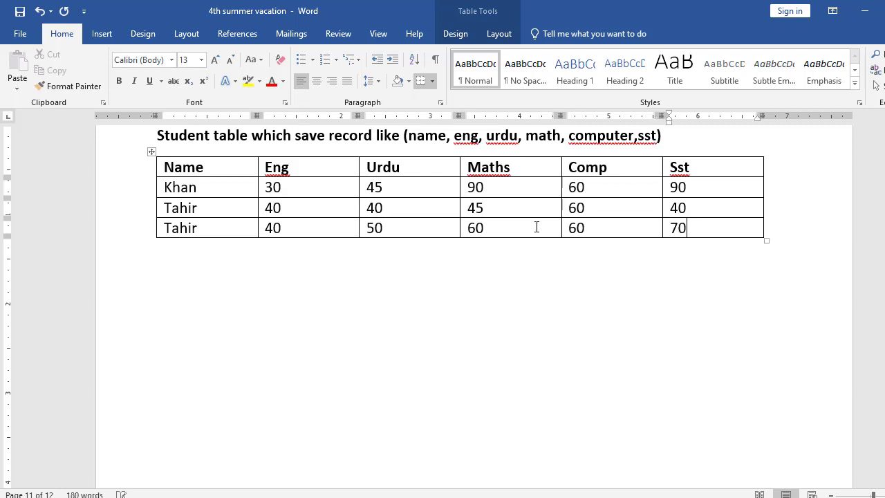
left_click(579, 278)
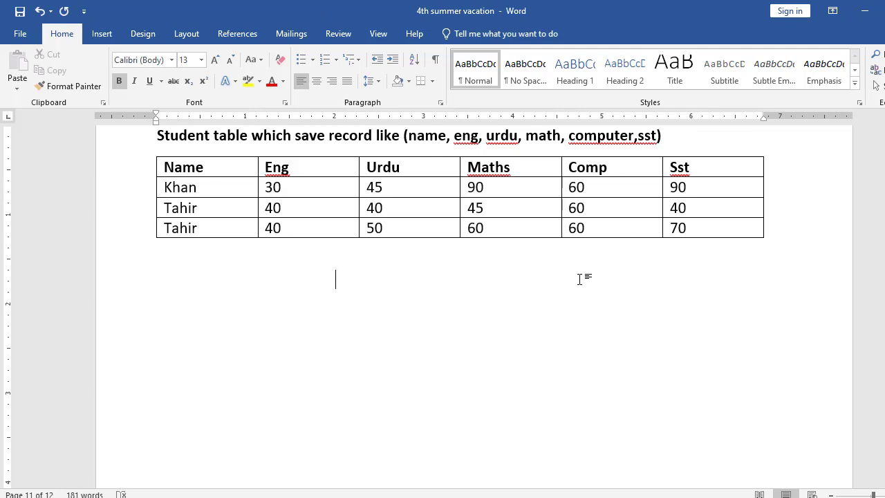
Insert a table with 2 columns and 1 row below the employees heading on page 12
key("Down")
key("Down")
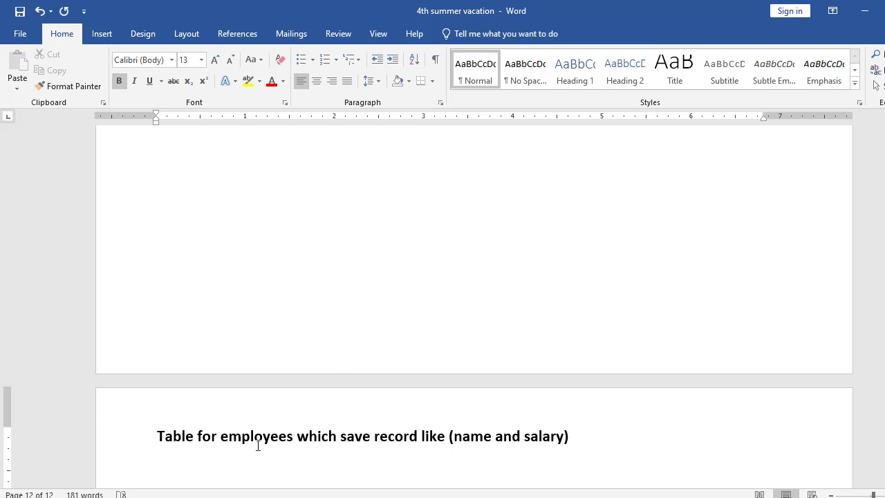
left_click(570, 435)
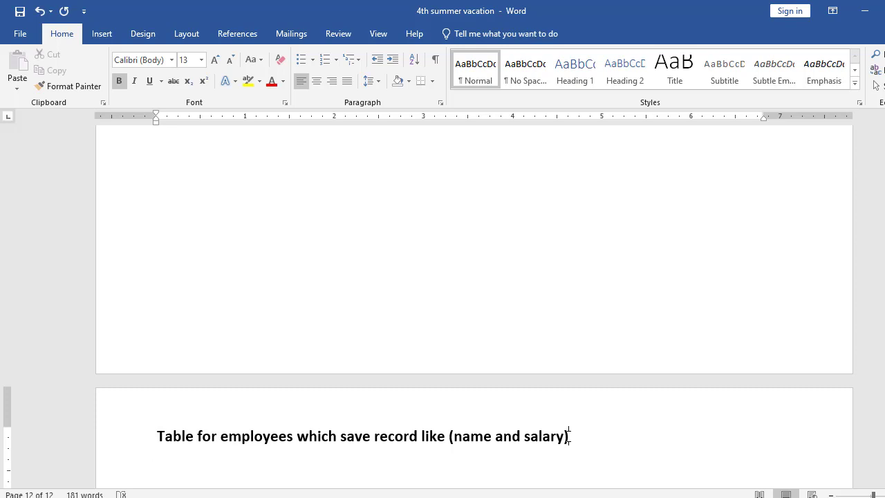
left_click(492, 437)
left_click(101, 38)
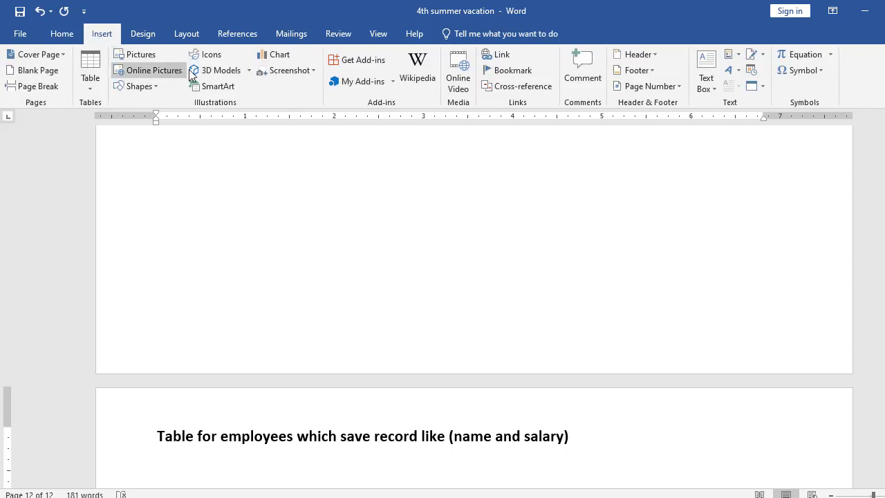
left_click(97, 83)
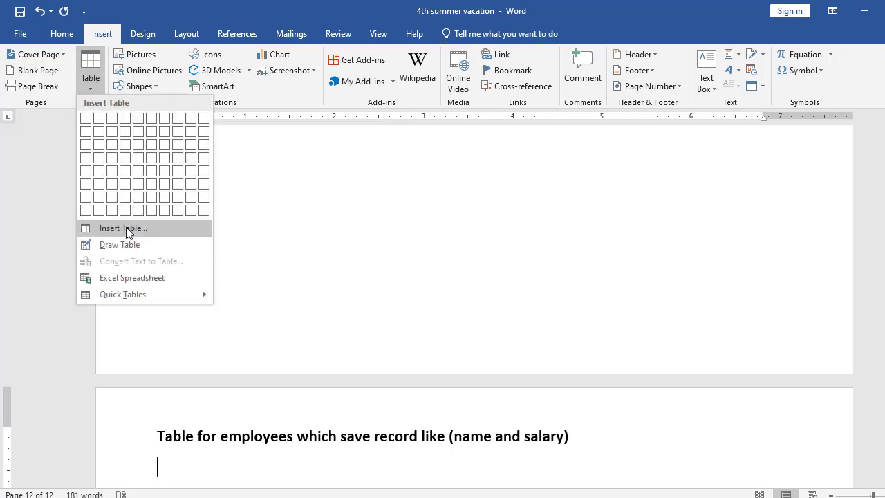
left_click(125, 226)
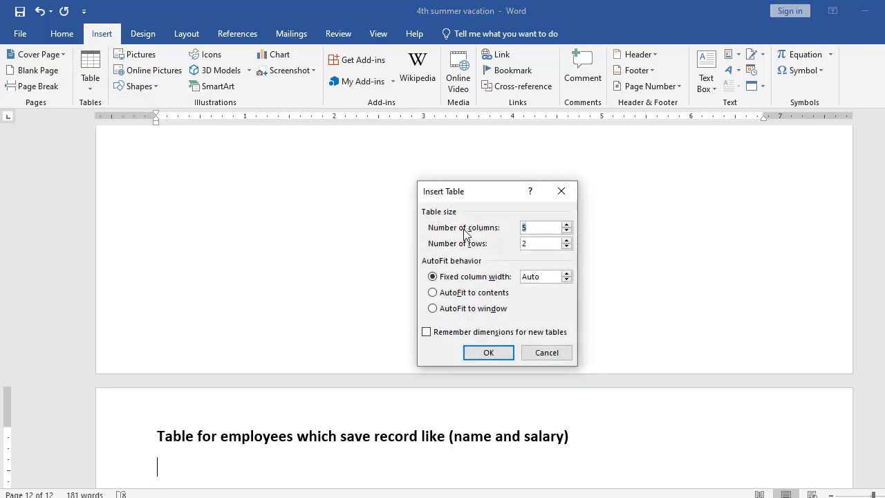
type("2")
key("Tab")
type("1")
key("Return")
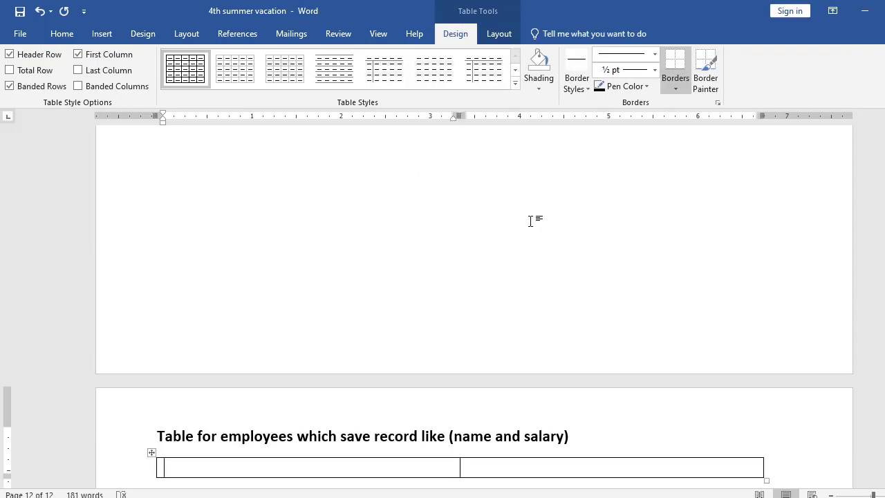
Enter the column headings Name and Salary in the employees table and add a row below them
type("name")
key("Tab")
type("salary")
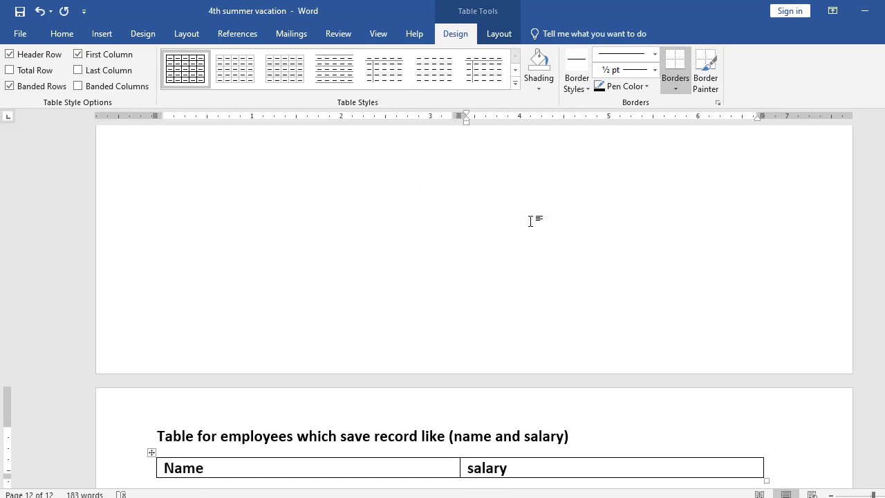
key("Tab")
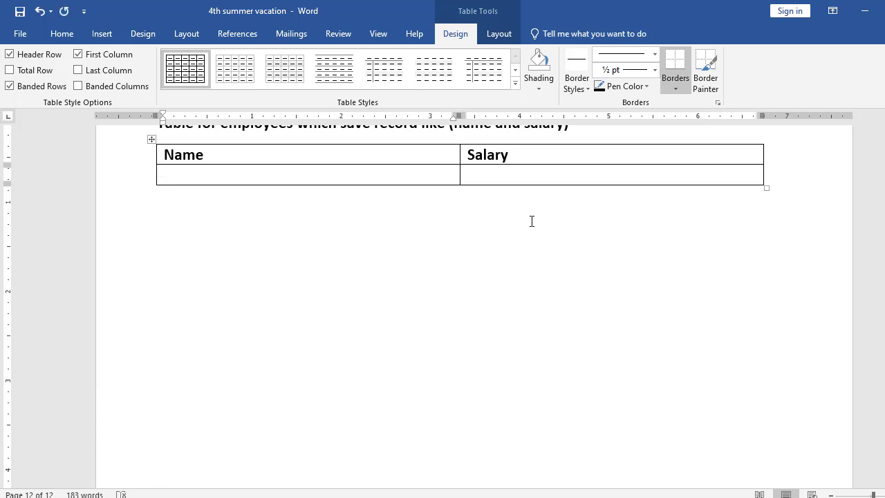
Enter the first two employees' names in non-bold text with salaries 90000 and 8900, adding a new row after each
type("rahit")
key("Tab")
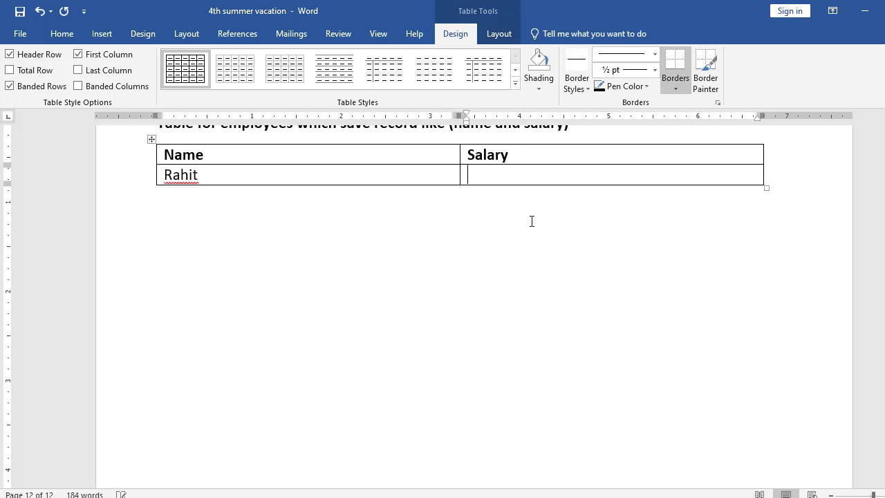
type("90000")
key("Tab")
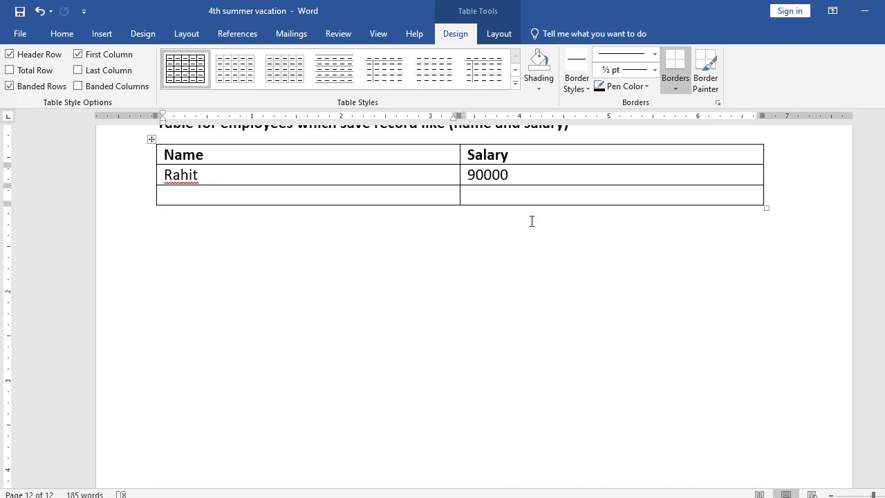
type("gohar")
key("Tab")
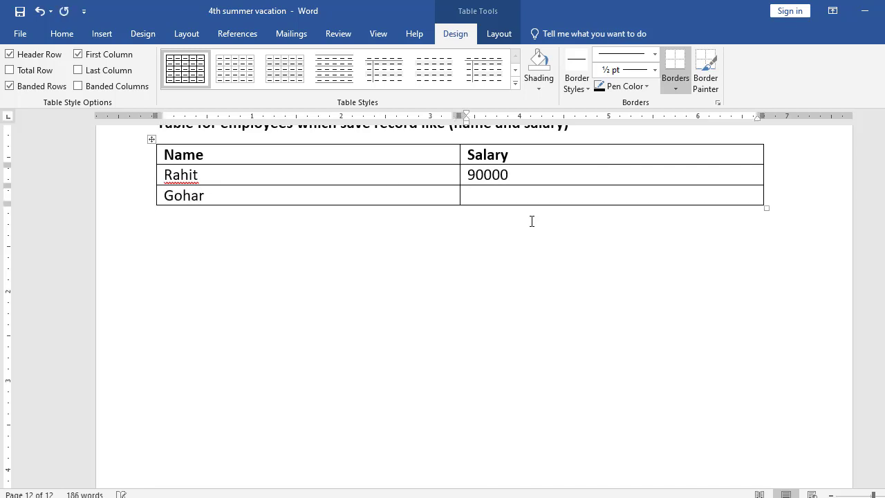
type("8900")
key("Tab")
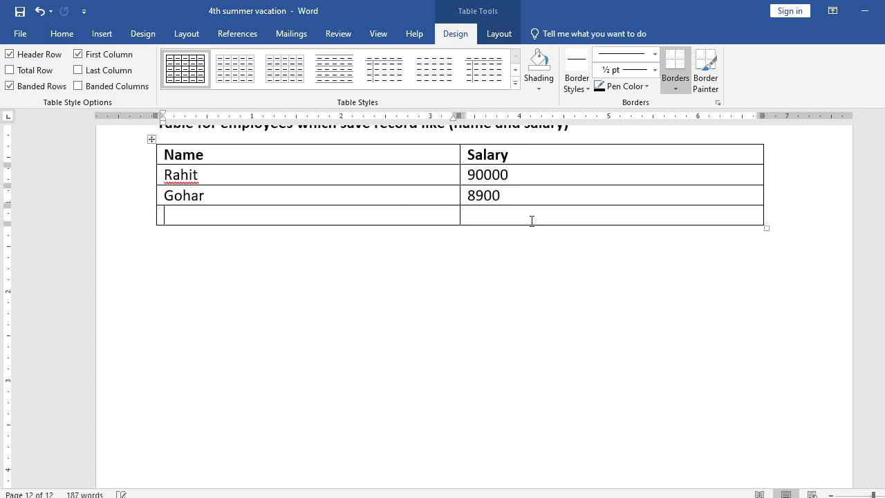
Enter the third employee's name with a salary of 9000 and add another row
type("rahit")
key("BackSpace")
key("BackSpace")
key("BackSpace")
key("BackSpace")
key("BackSpace")
type("sahd")
key("BackSpace")
type("il")
key("Tab")
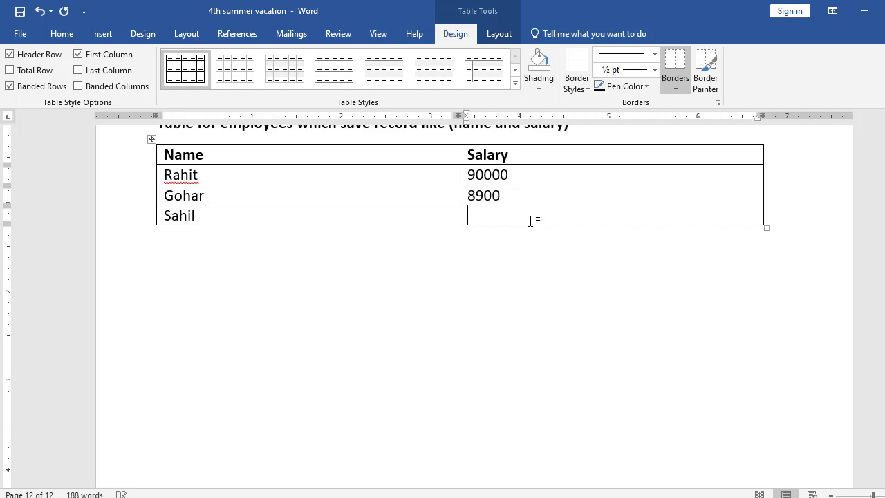
type("9000")
key("Tab")
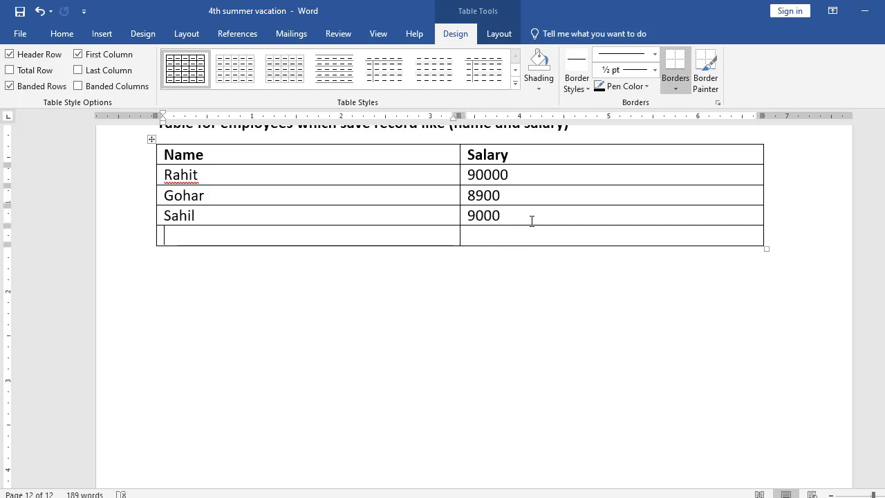
Enter the fourth employee's name with a salary of 10000 in the employees table
type("bilal")
key("Tab")
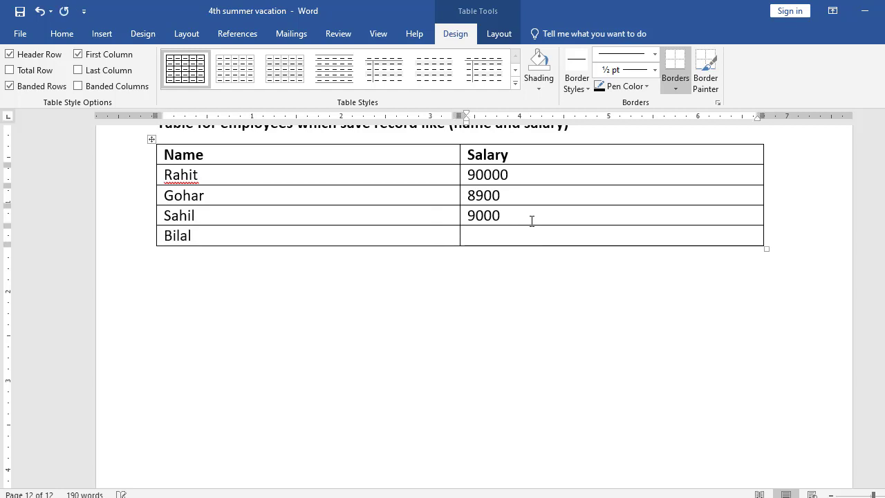
type("10000")
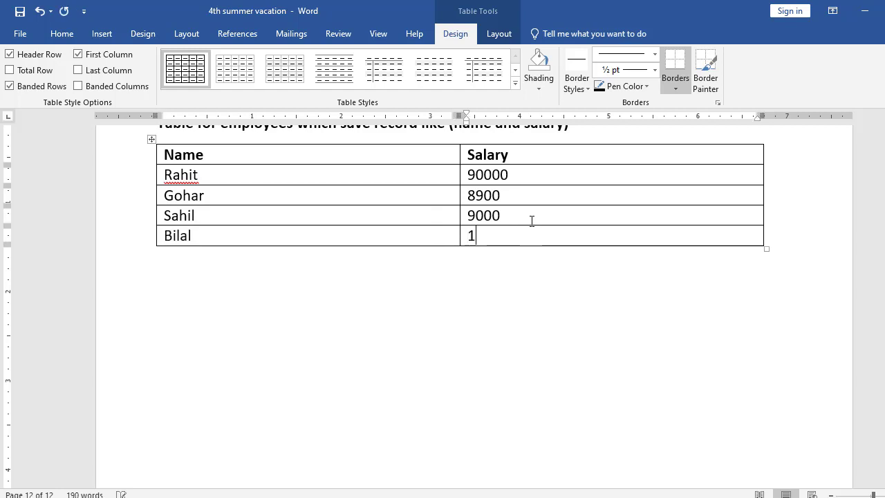